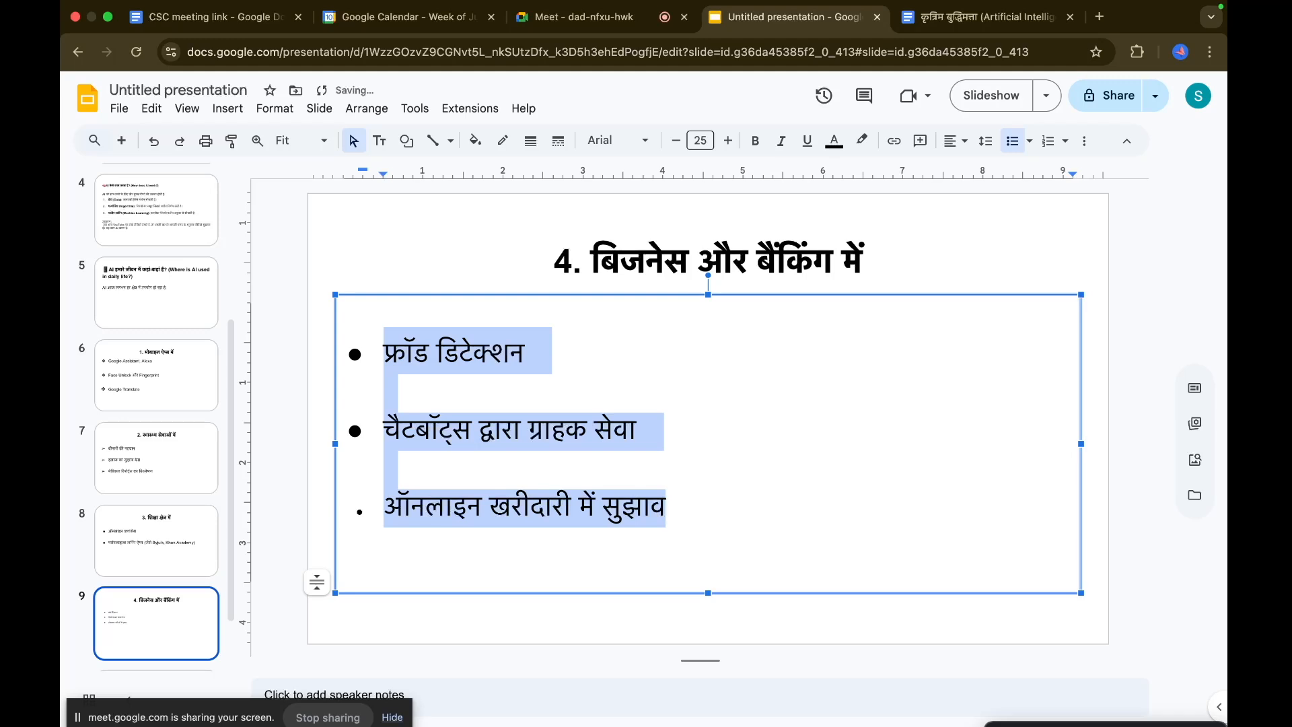
# Replace the bullets of all three body lines on the "4. बिजनेस और बैंकिंग में" slide with the arrowhead bullet style.
pyautogui.click(385, 422)
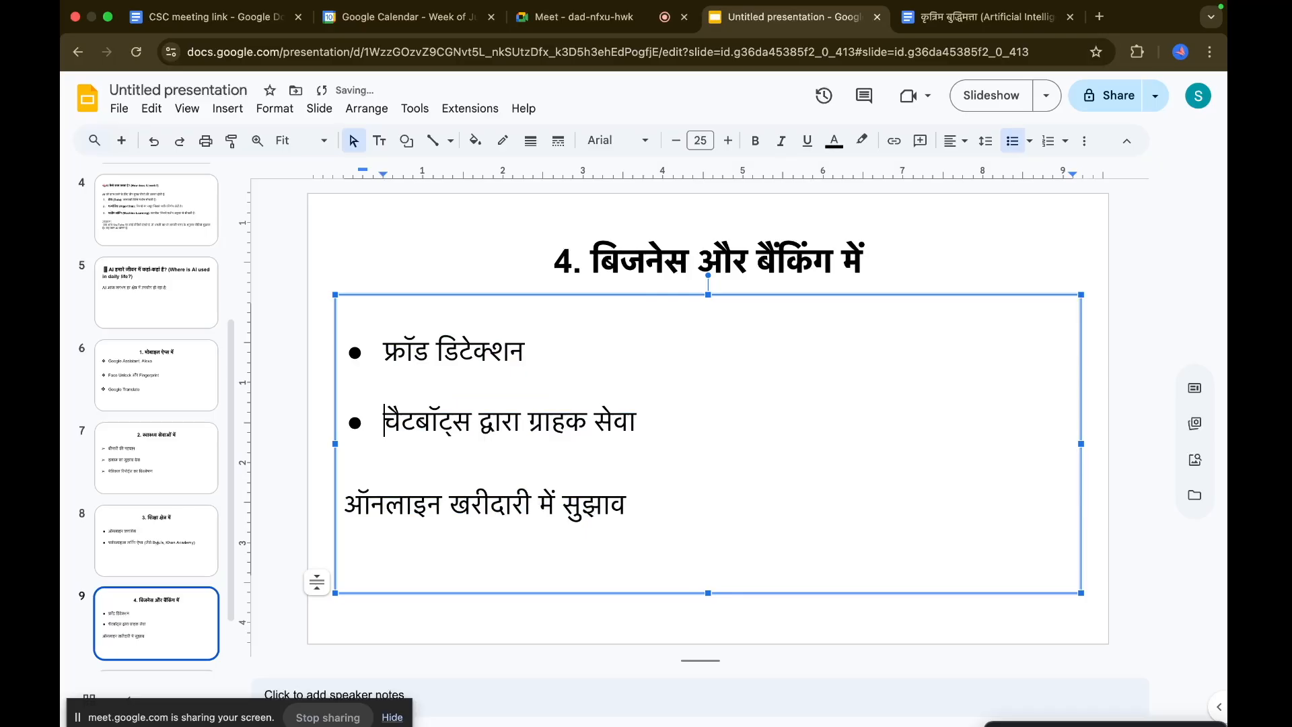
pyautogui.press('super+shift+8')
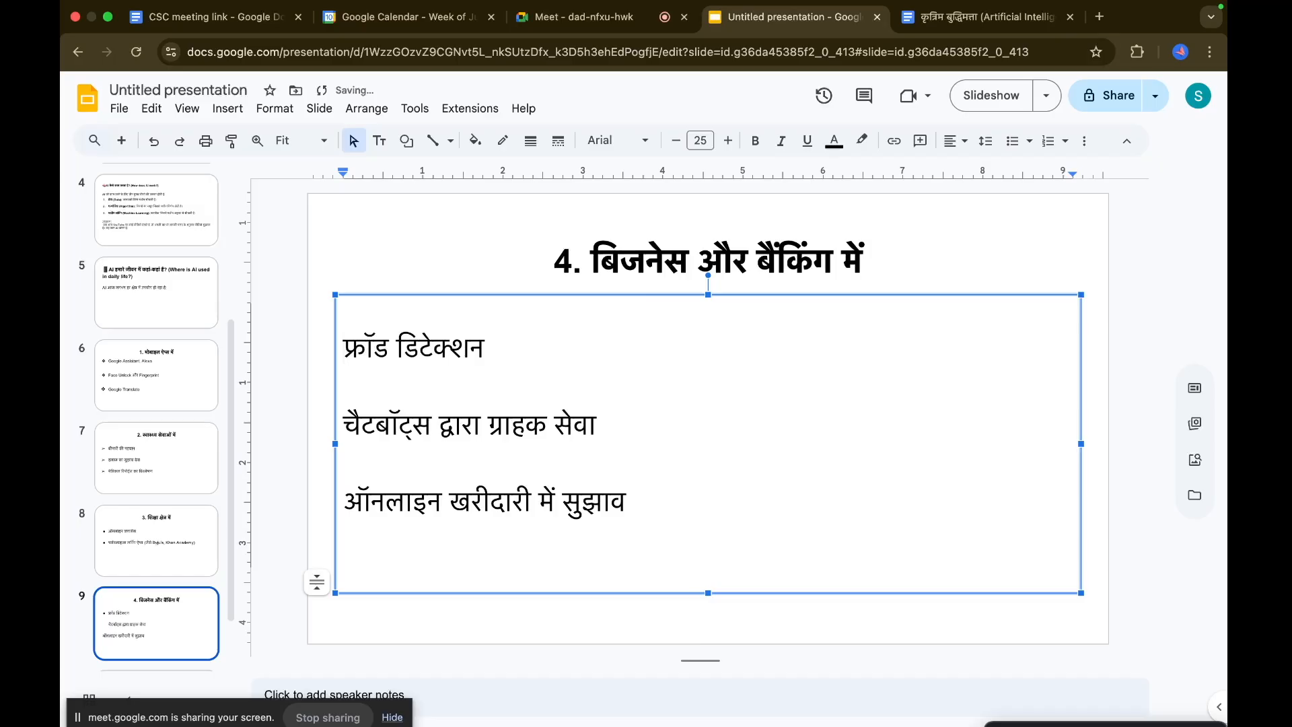
pyautogui.press('super+a')
pyautogui.click(1030, 143)
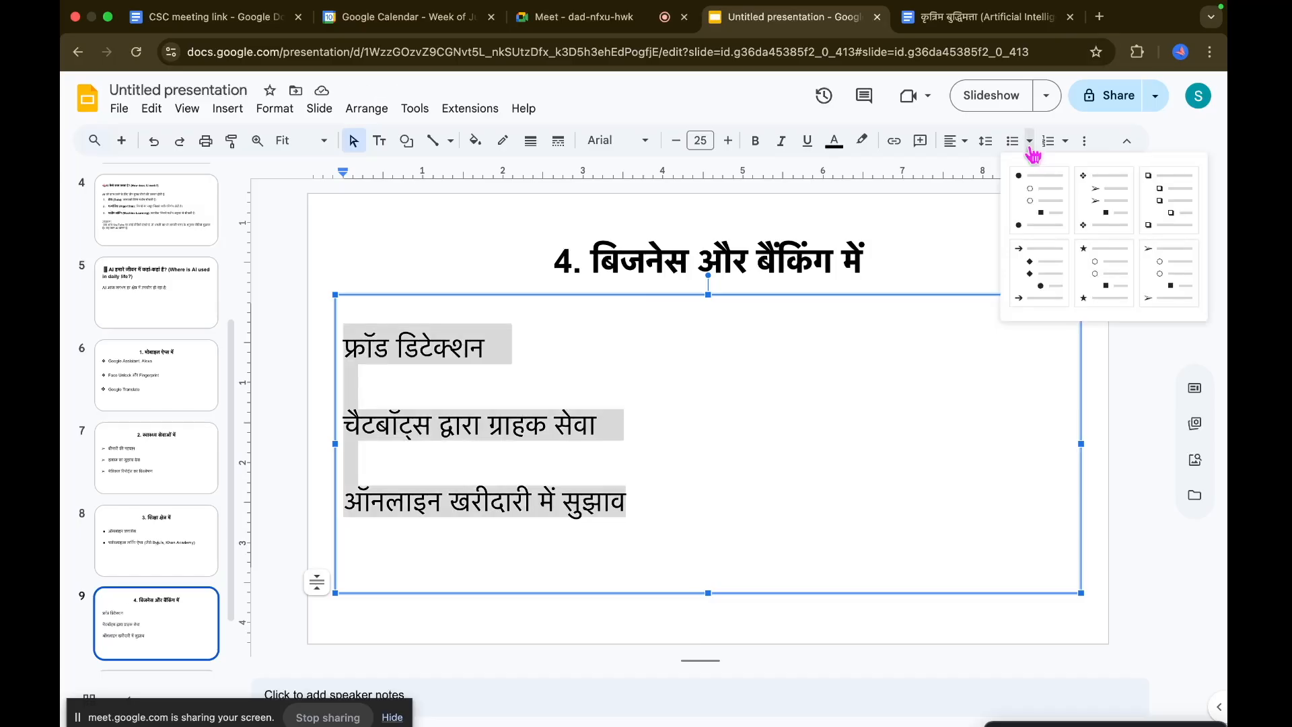
pyautogui.click(1168, 276)
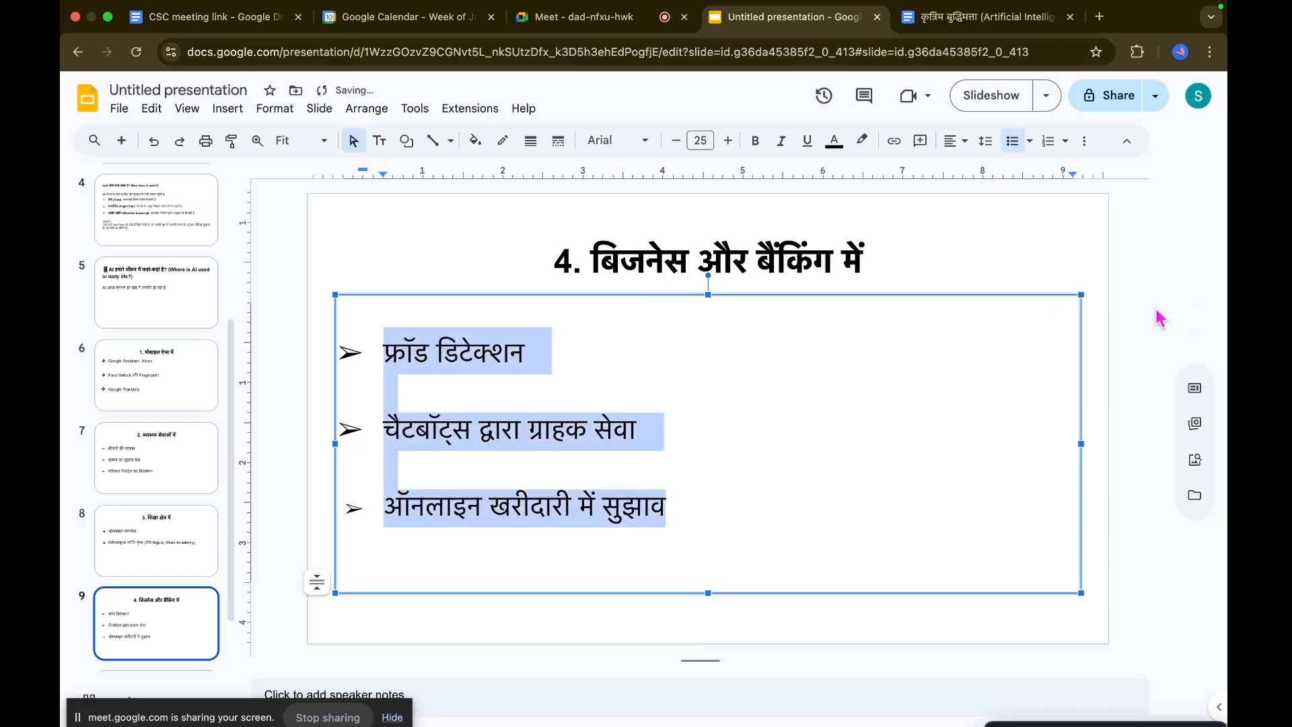
pyautogui.click(824, 486)
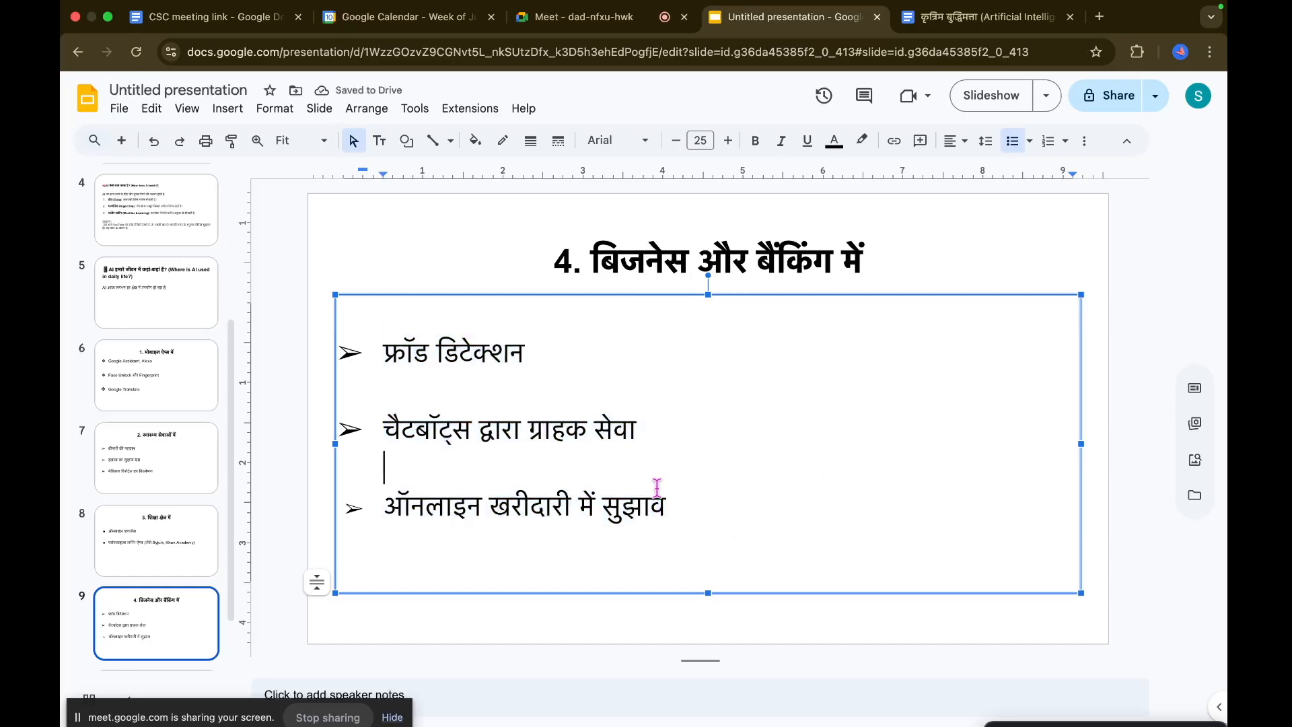
# Merge "ऑनलाइन खरीदारी में सुझाव" into the item above and split it off again as its own arrowhead-bulleted item, separated by a gap.
pyautogui.click(416, 572)
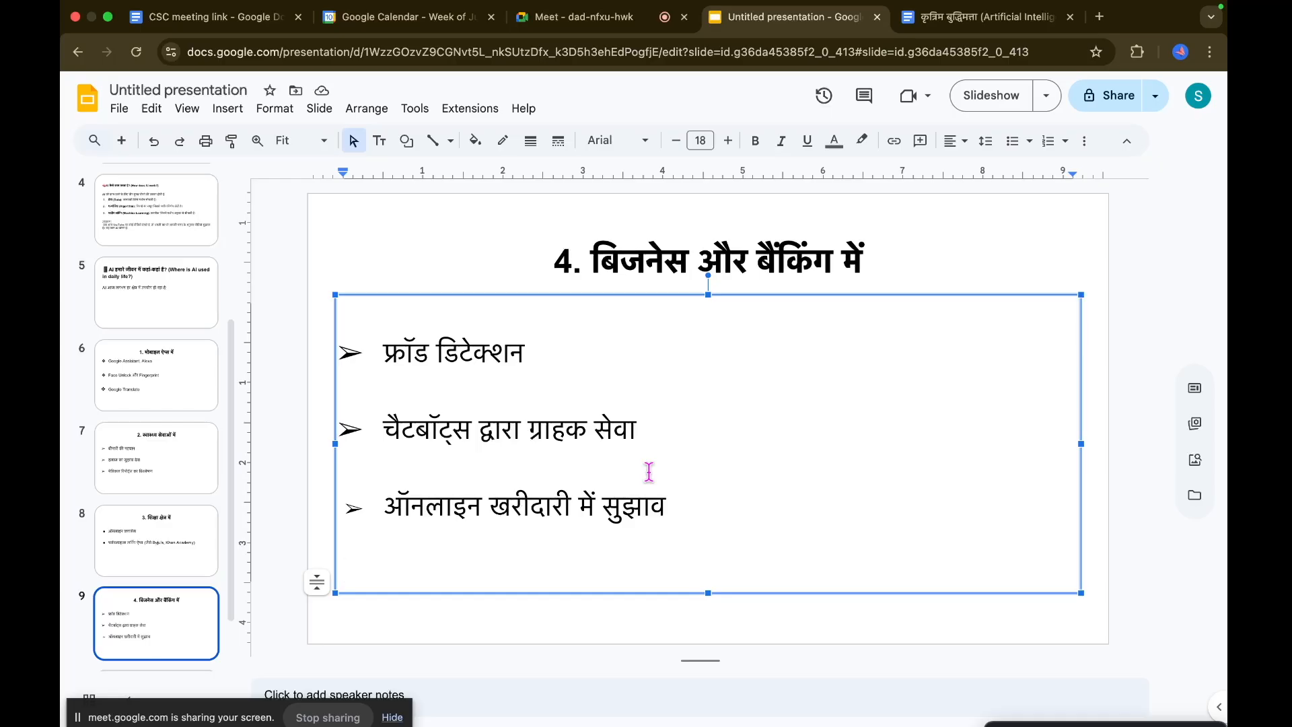
pyautogui.click(355, 508)
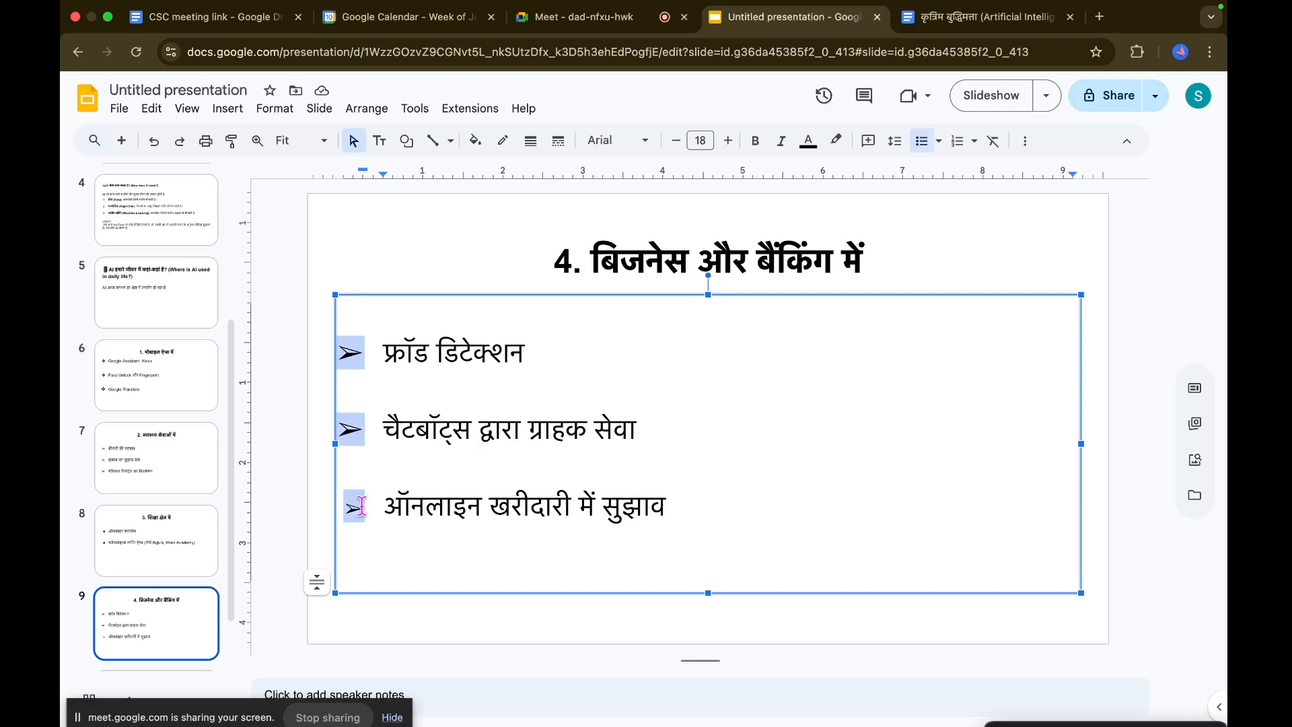
pyautogui.click(388, 506)
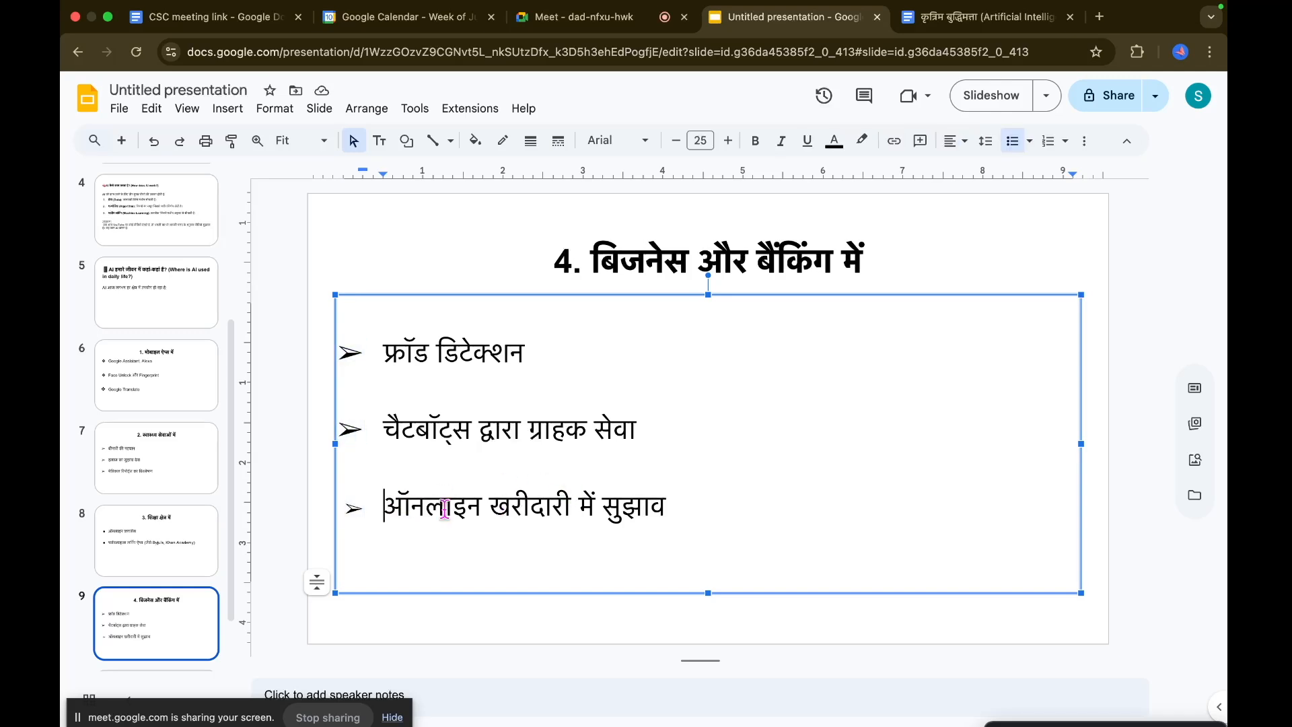
pyautogui.press('BackSpace')
pyautogui.press('BackSpace')
pyautogui.press('BackSpace')
pyautogui.press('BackSpace')
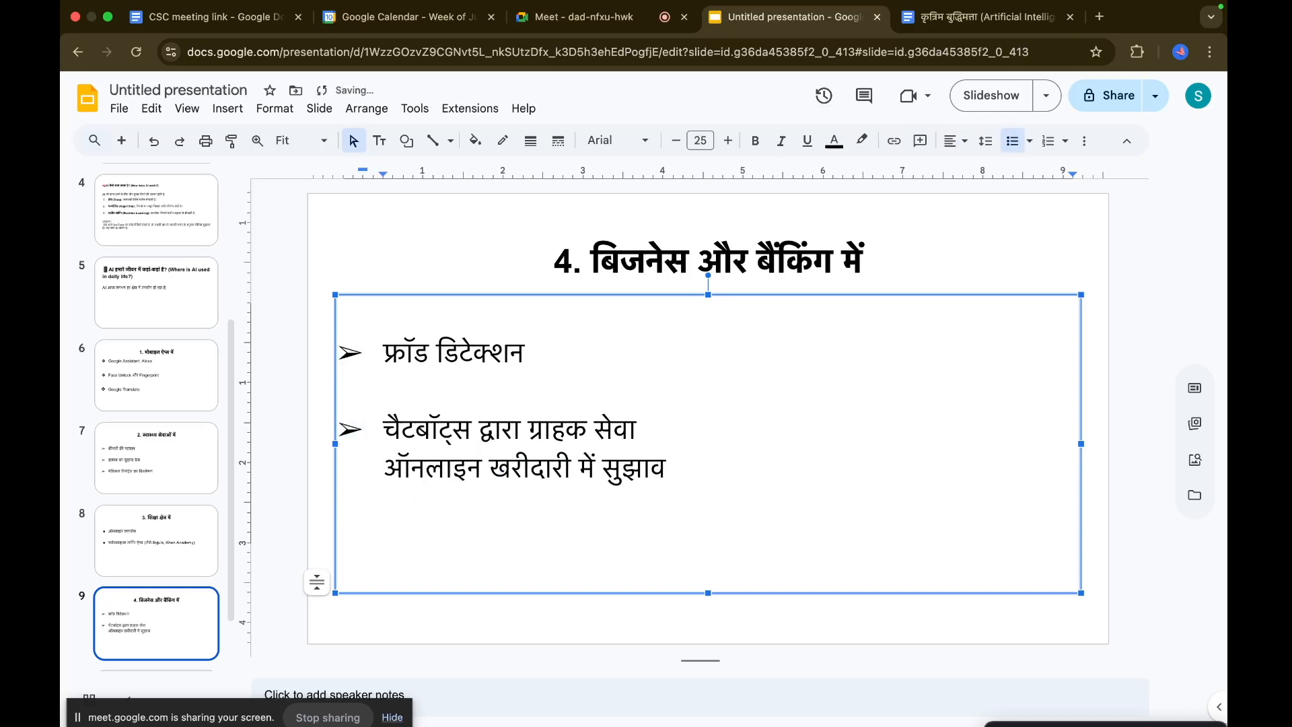
pyautogui.press('Return')
pyautogui.click(657, 439)
pyautogui.press('Return')
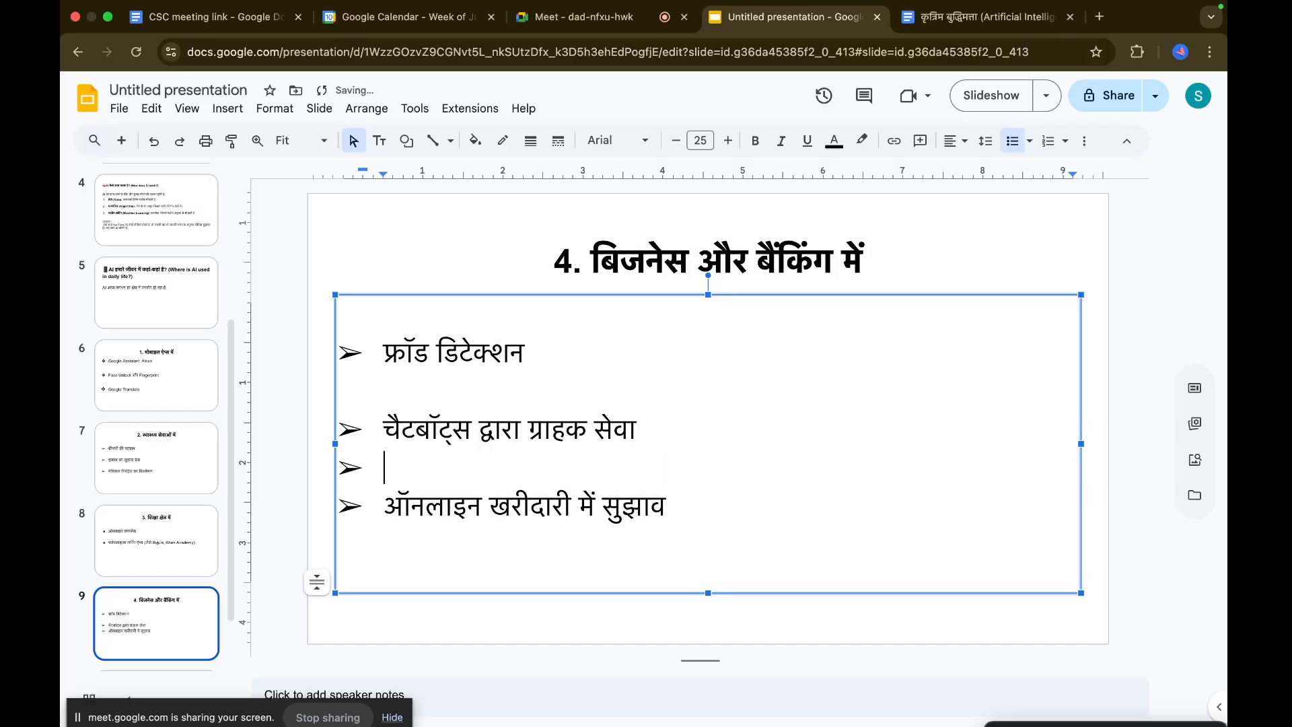
pyautogui.press('BackSpace')
pyautogui.click(924, 508)
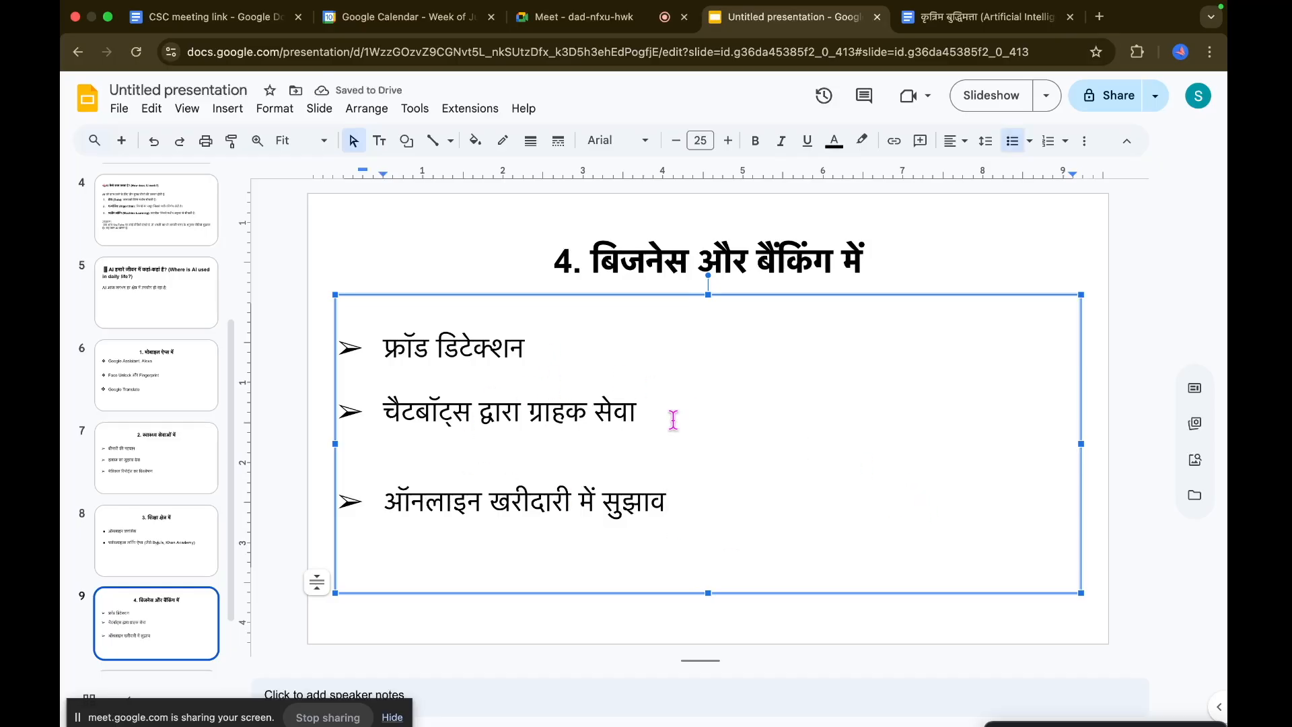
# Set the line spacing of the first two bullet items, "फ्रॉड डिटेक्शन" and "चैटबॉट्स द्वारा ग्राहक सेवा", to 1.5.
pyautogui.moveTo(651, 412); pyautogui.dragTo(384, 341)
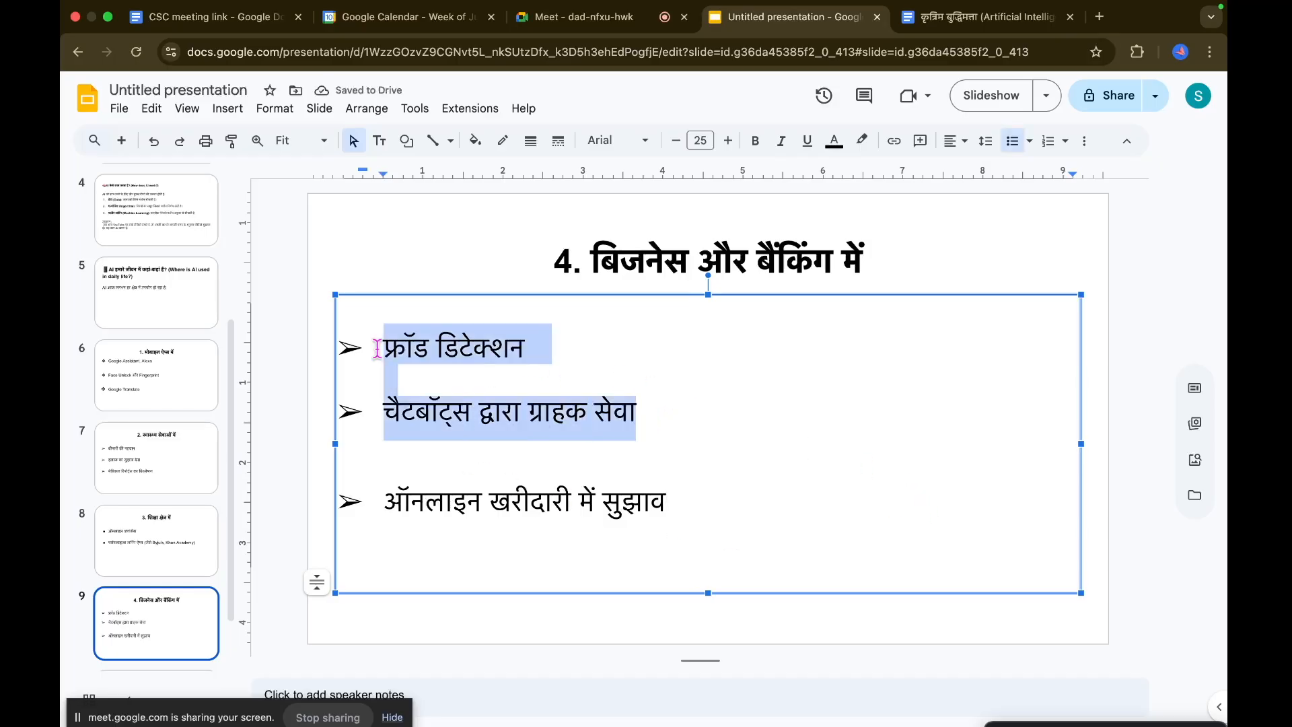
pyautogui.click(985, 141)
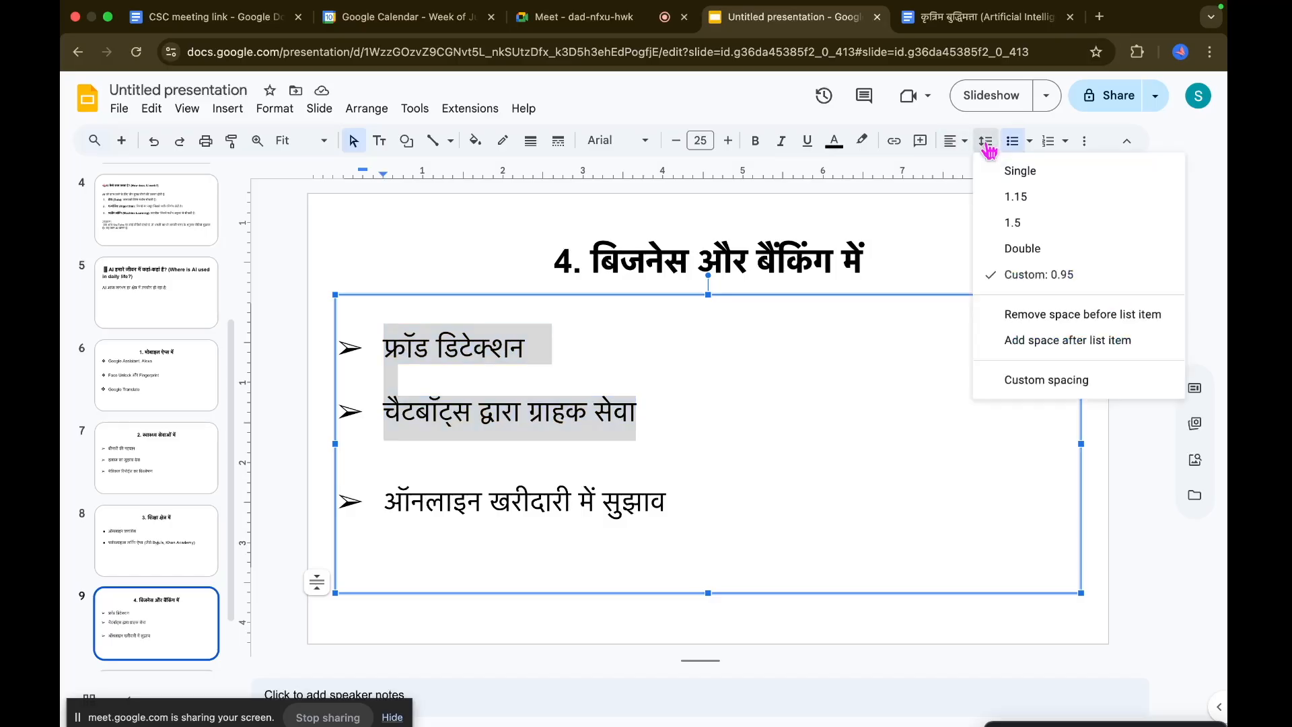
pyautogui.click(1013, 224)
pyautogui.click(852, 400)
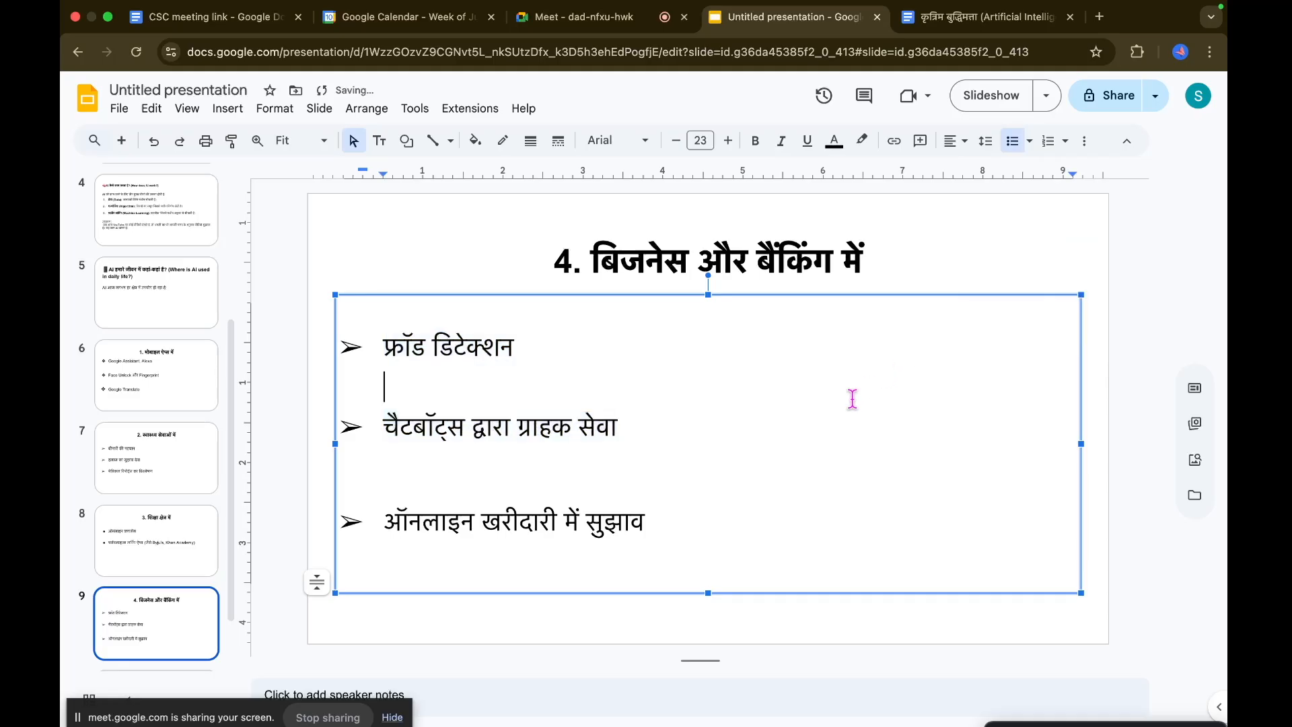
pyautogui.click(846, 561)
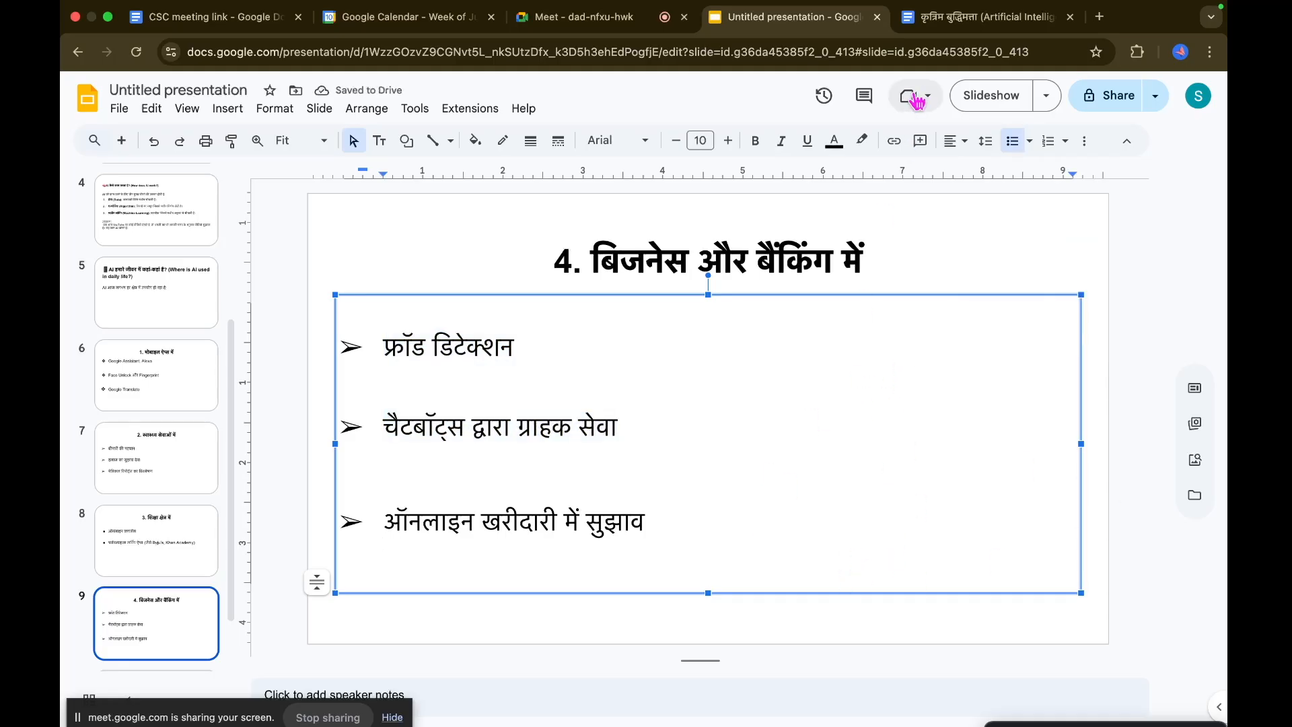
# Switch to the कृत्रिम बुद्धिमत्ता (Artificial Intelligence) document and copy the "5. परिवहन में" heading with its two bullet points.
pyautogui.click(986, 17)
pyautogui.scroll(-2, 737, 524)
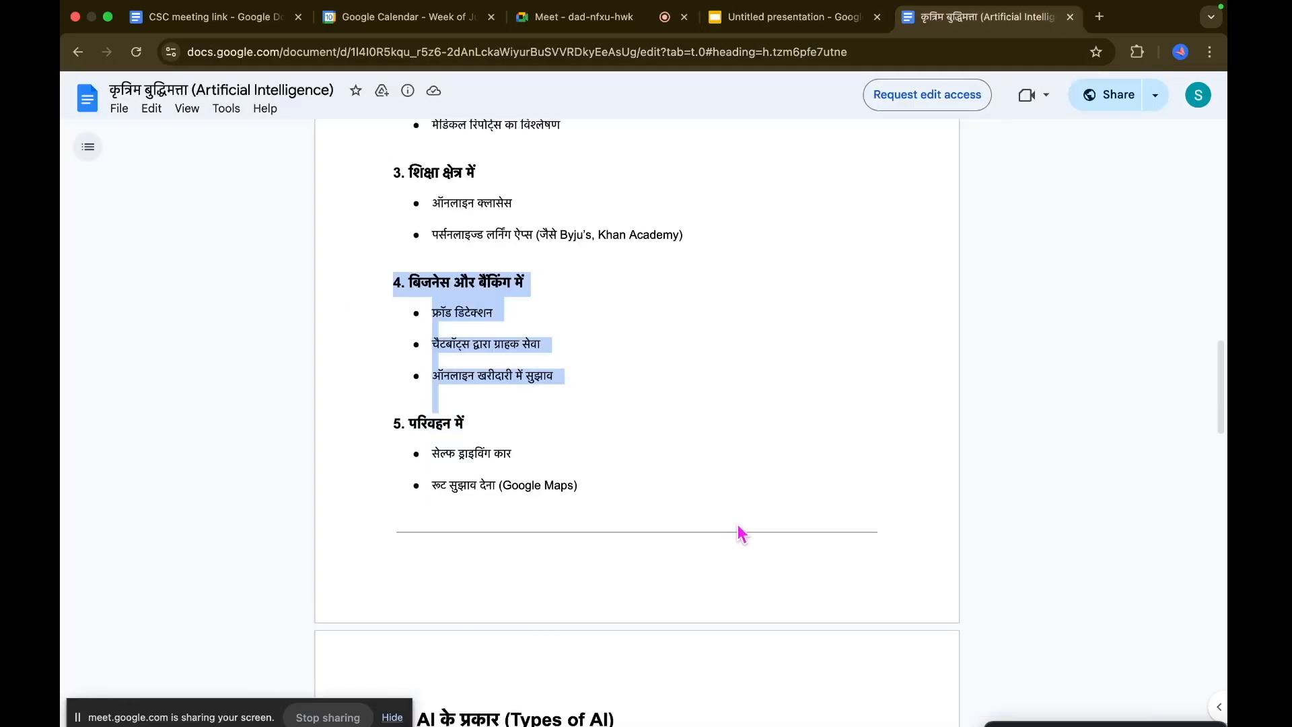
pyautogui.scroll(-2, 737, 523)
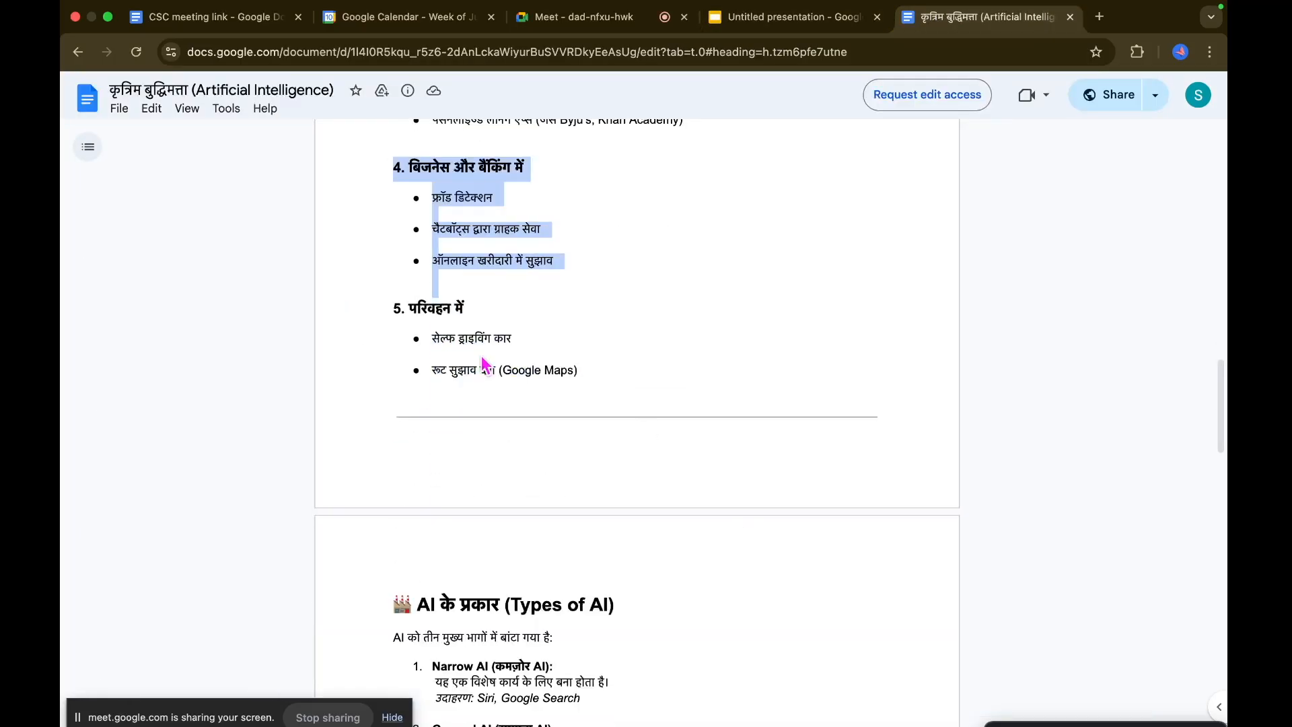
pyautogui.click(788, 20)
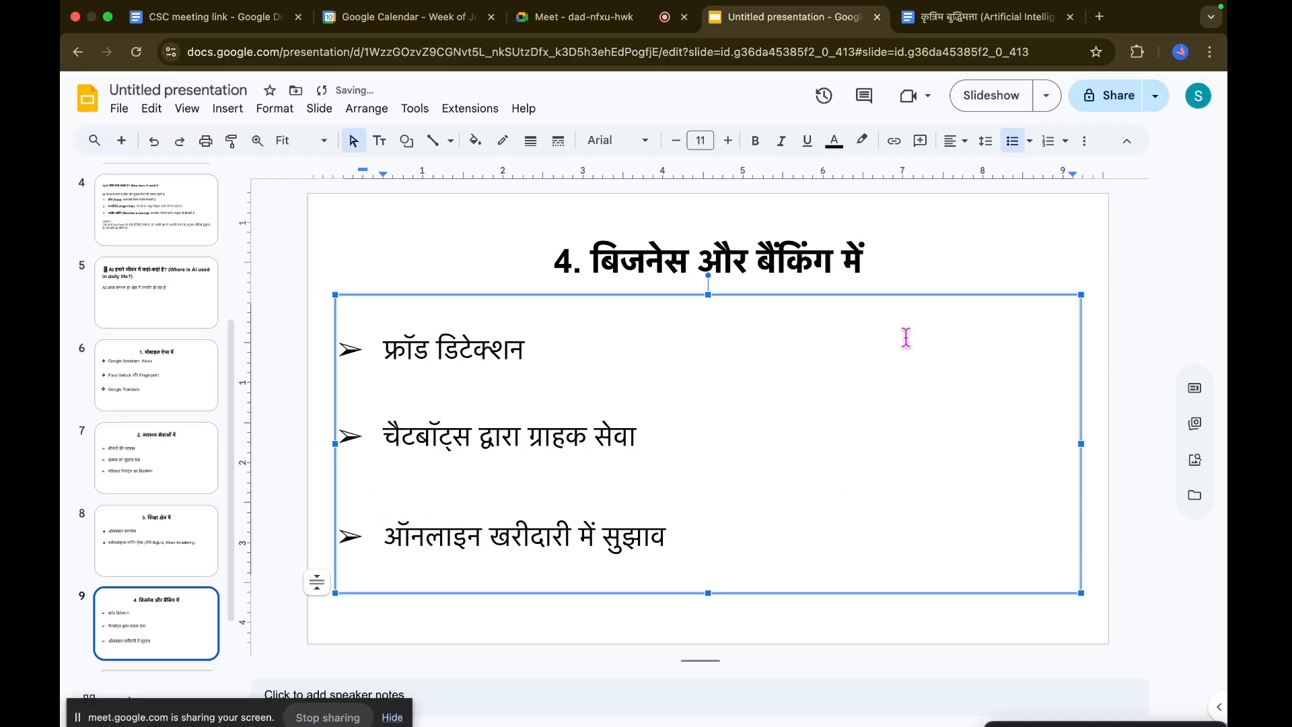
pyautogui.click(947, 24)
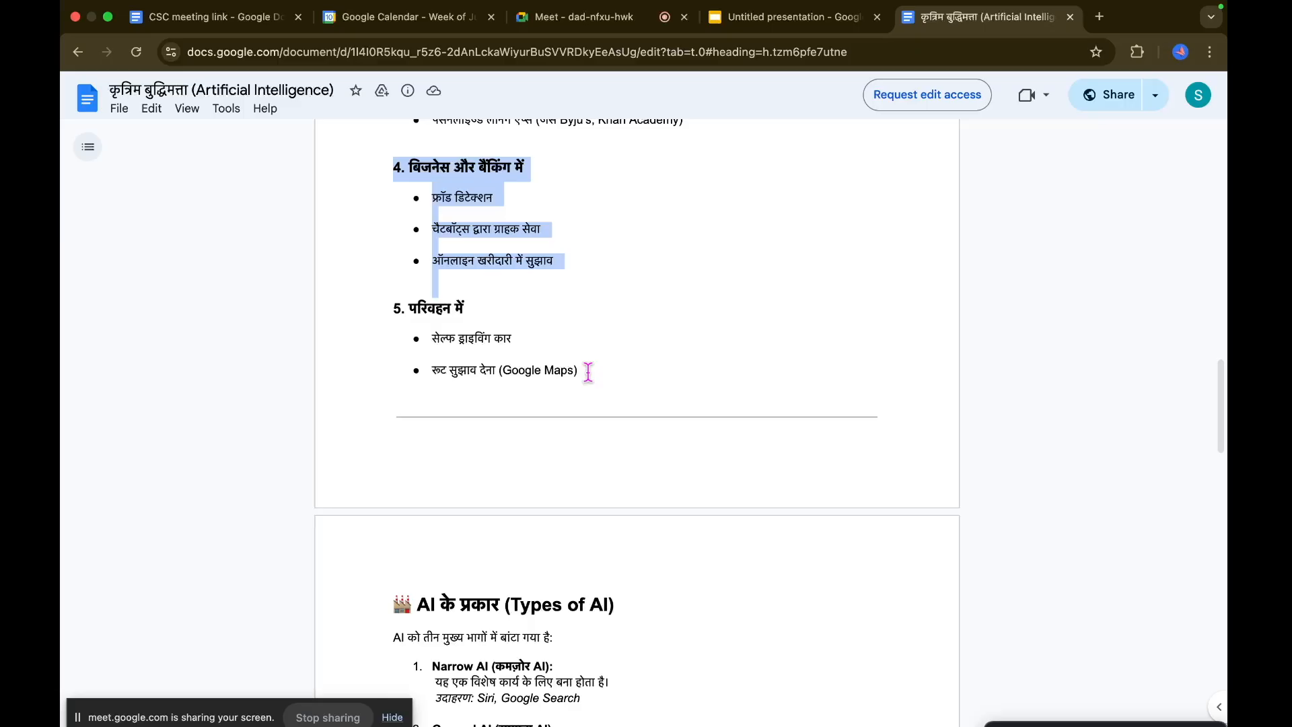
pyautogui.moveTo(588, 372); pyautogui.dragTo(384, 312)
pyautogui.press('super+c')
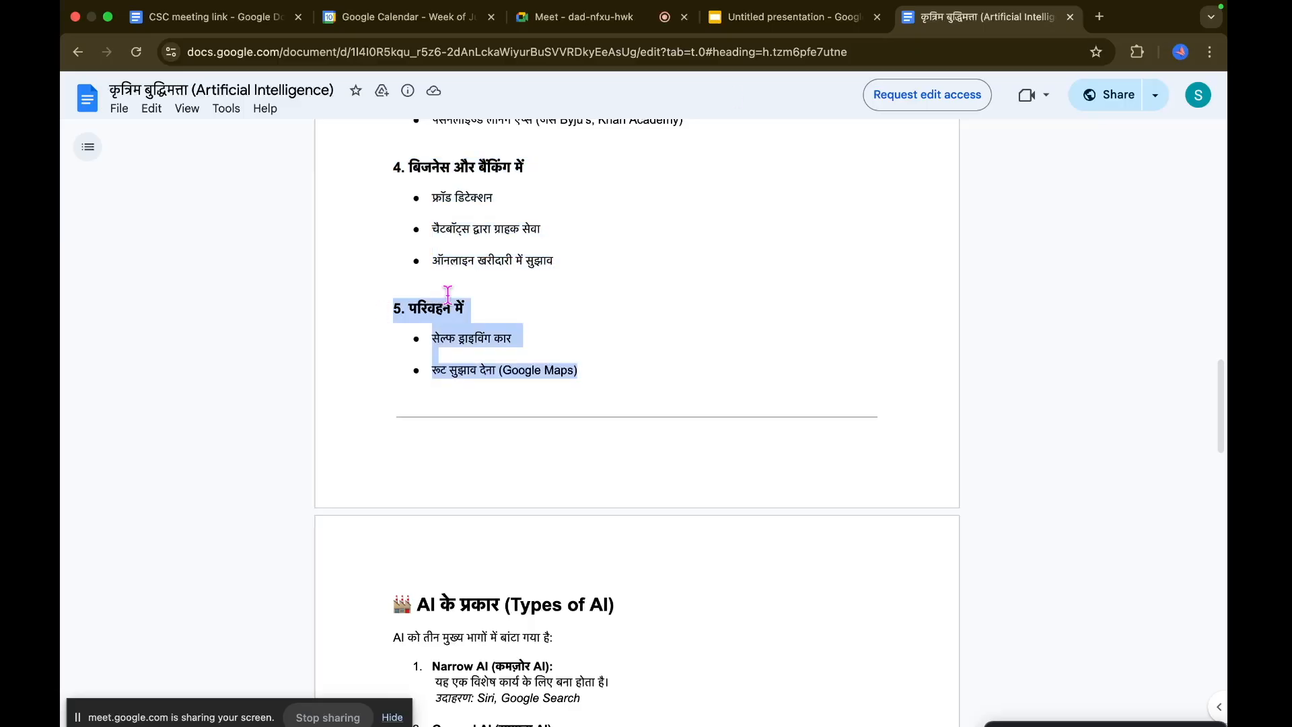
# Return to the presentation, delete slide 10 with the General AI and Super AI text, and add a new slide after slide 9.
pyautogui.click(787, 17)
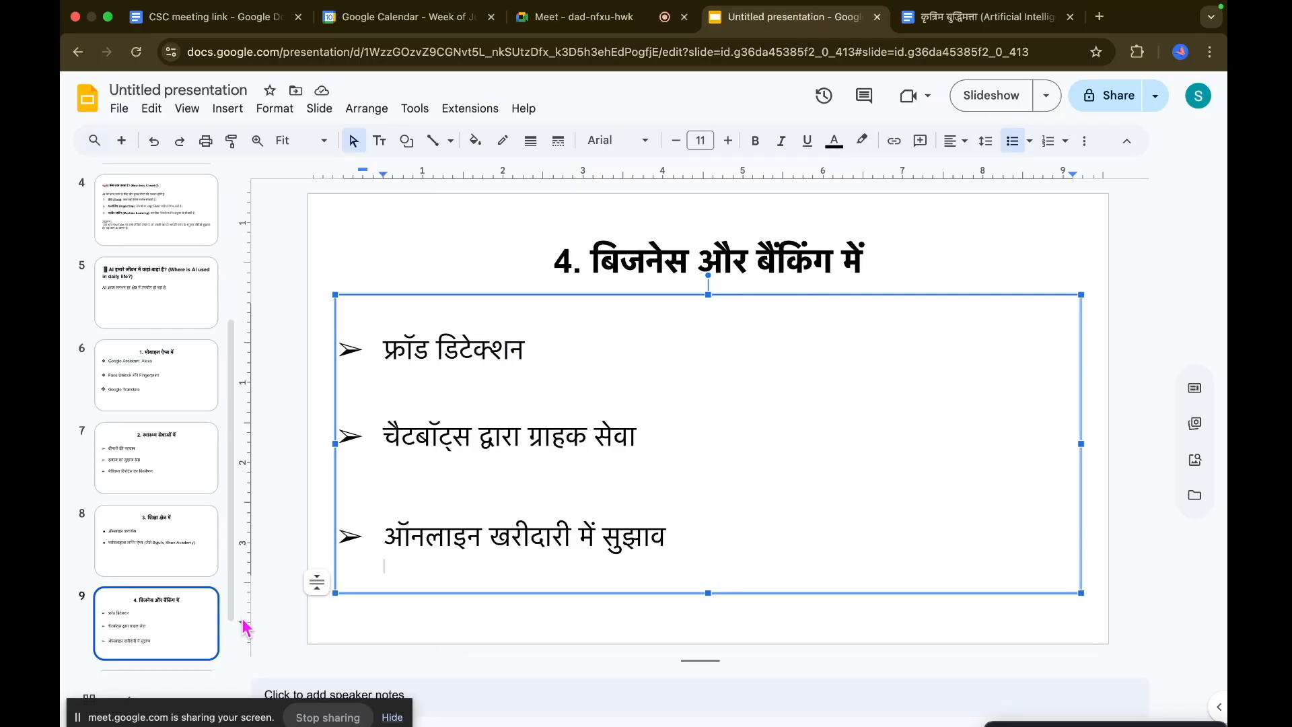
pyautogui.scroll(-1, 173, 614)
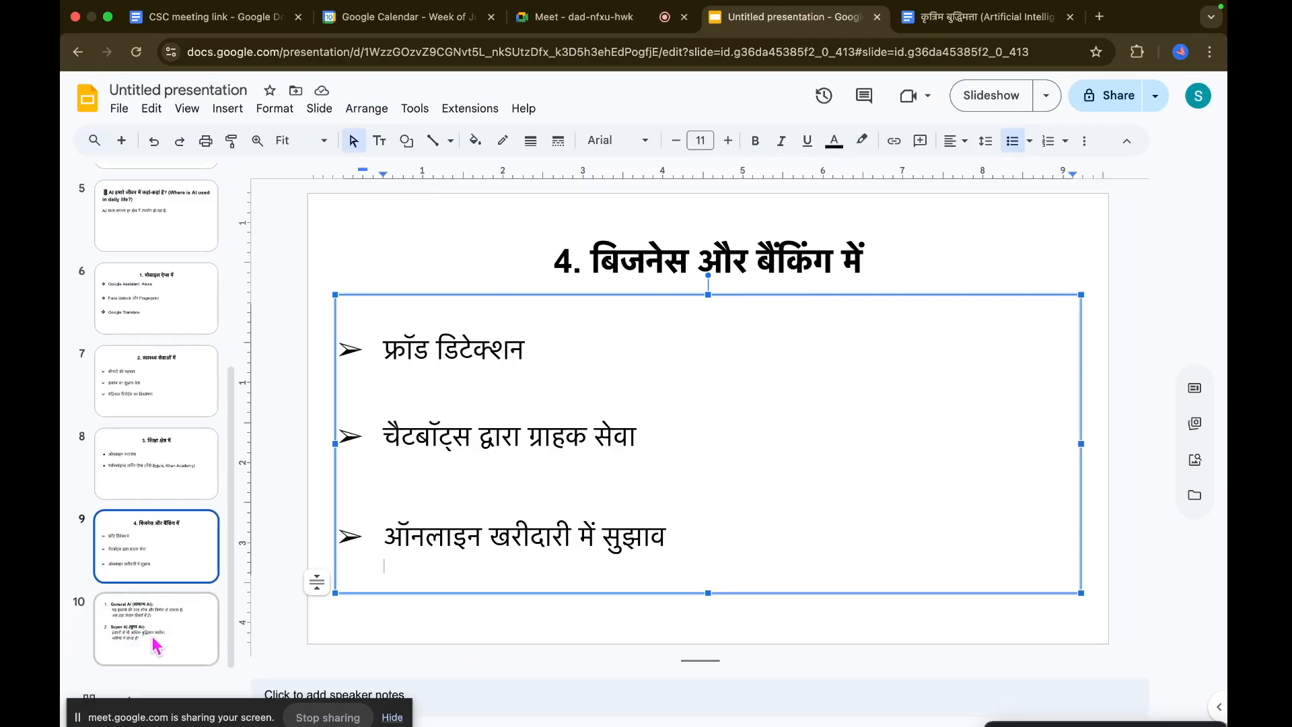
pyautogui.click(156, 646)
pyautogui.press('Delete')
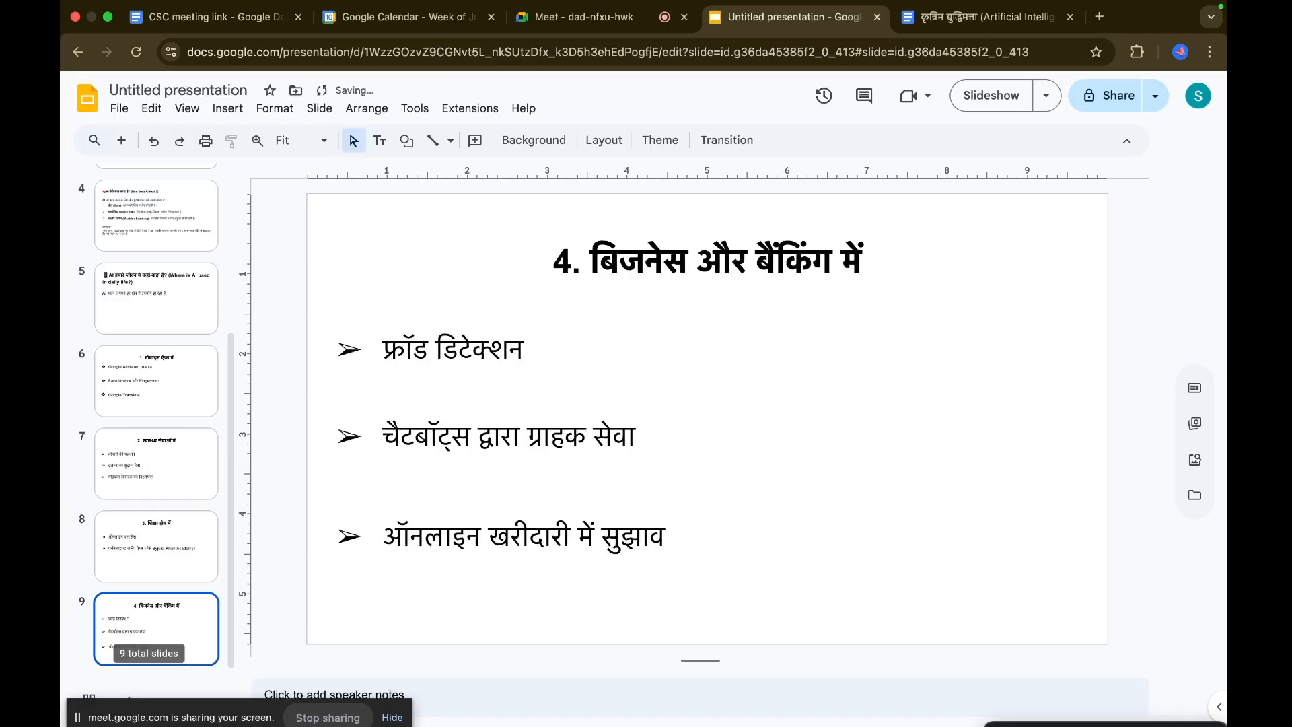
pyautogui.click(122, 140)
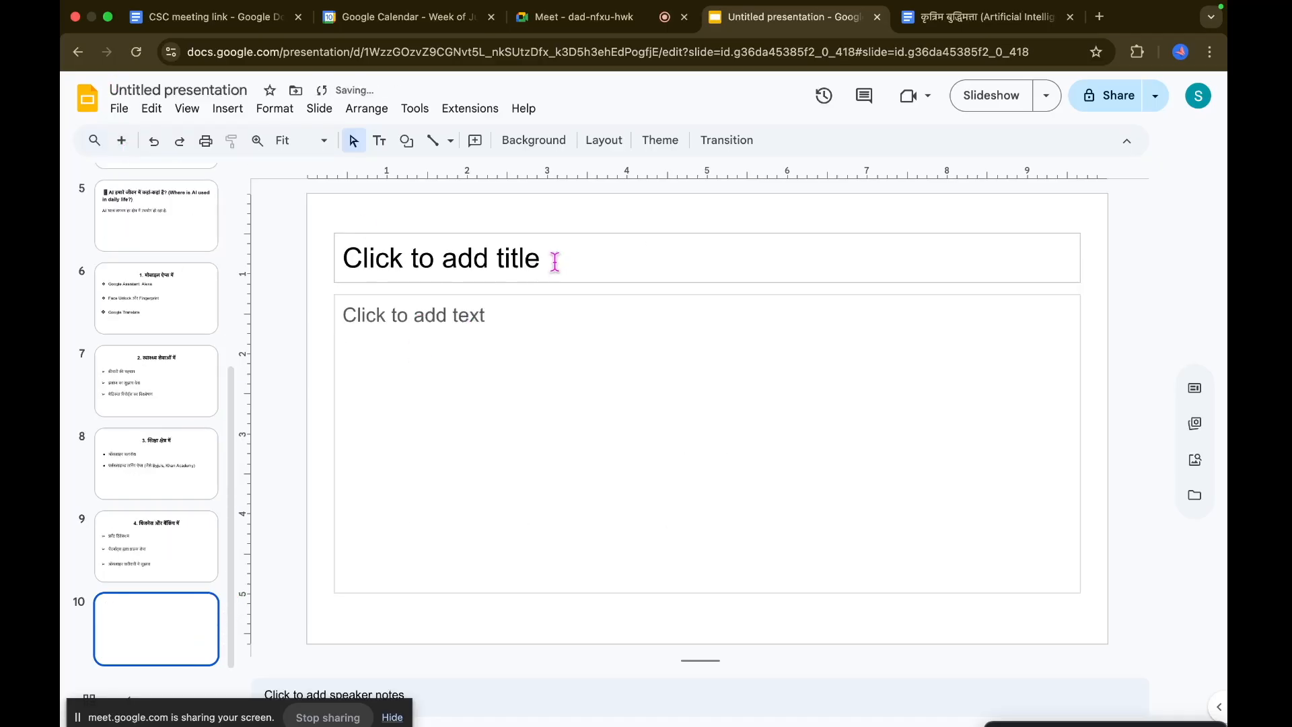
# Paste the copied section into the new slide's body and move the heading "5. परिवहन में" into the title placeholder.
pyautogui.click(485, 358)
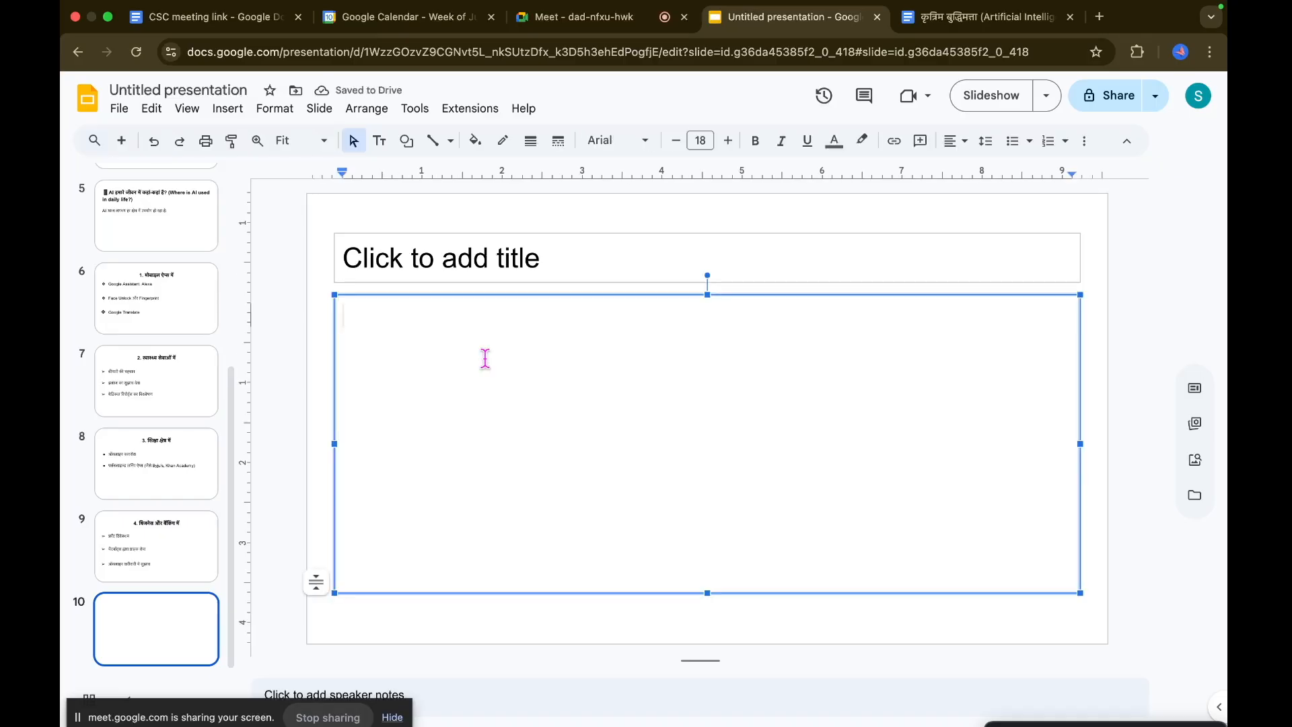
pyautogui.press('super+v')
pyautogui.moveTo(430, 309); pyautogui.dragTo(322, 321)
pyautogui.press('super+c')
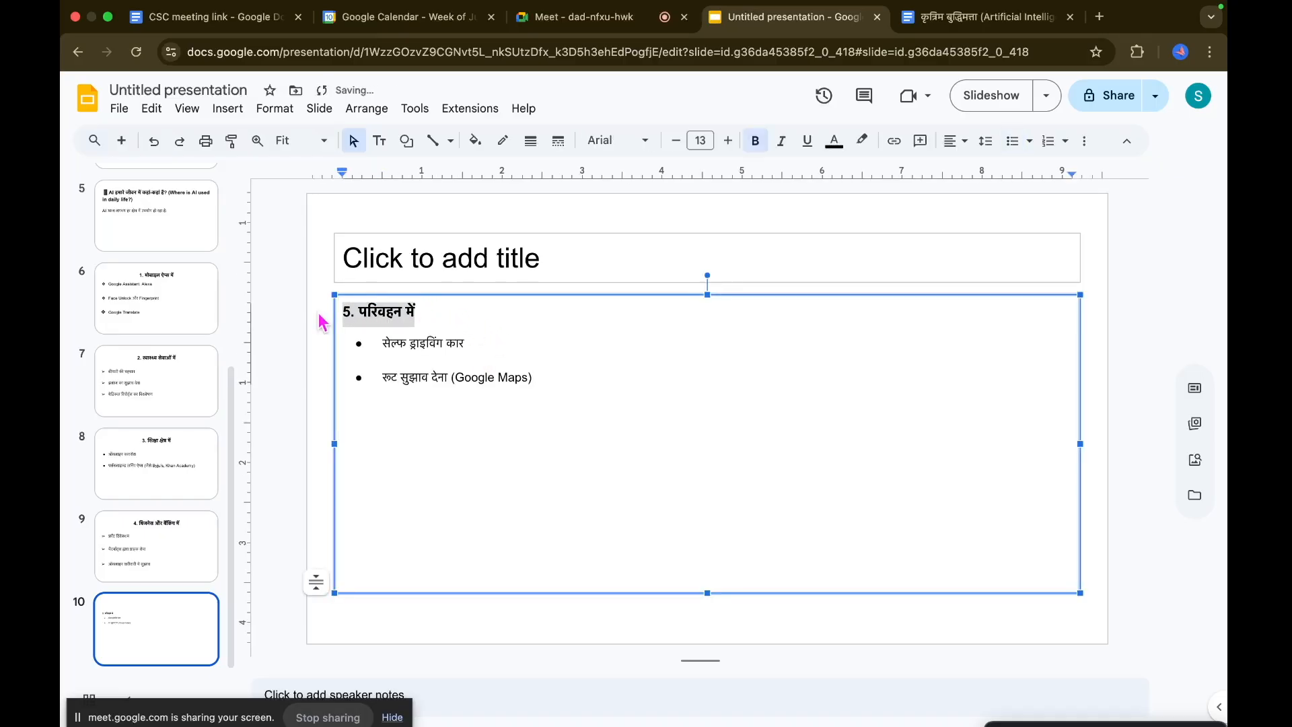
pyautogui.press('BackSpace')
pyautogui.click(537, 240)
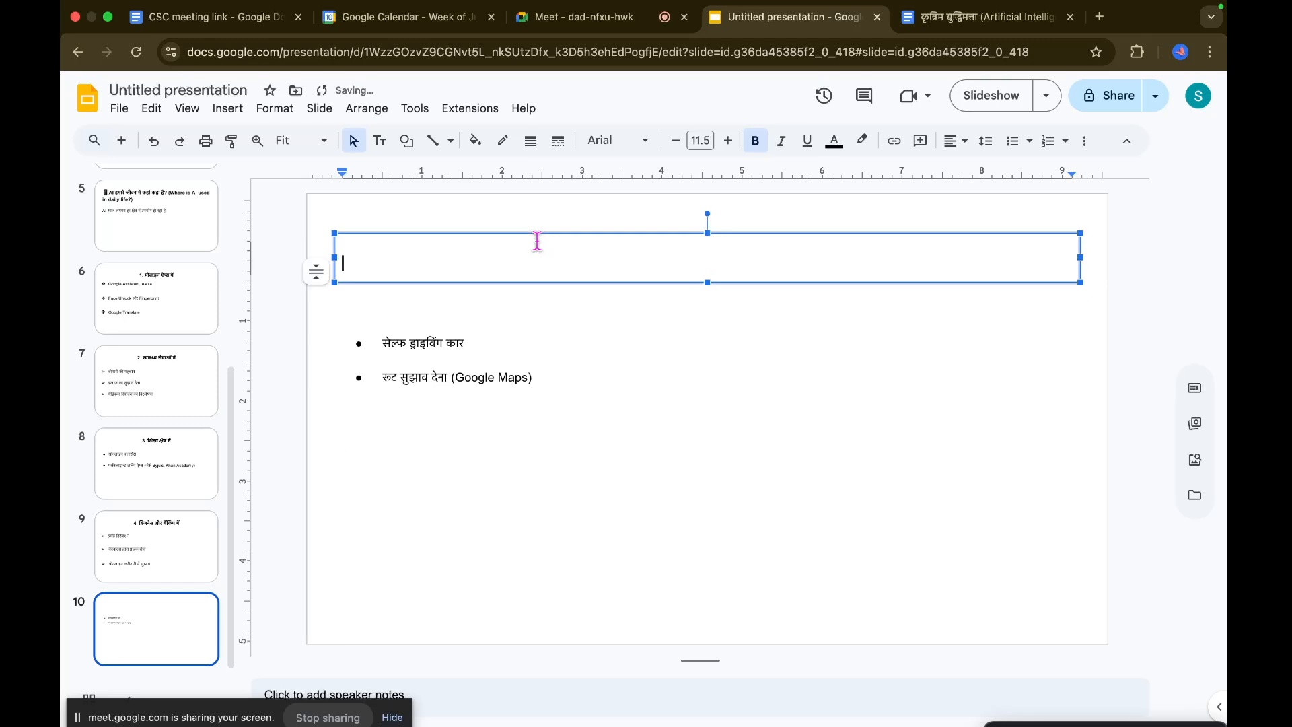
pyautogui.press('super+v')
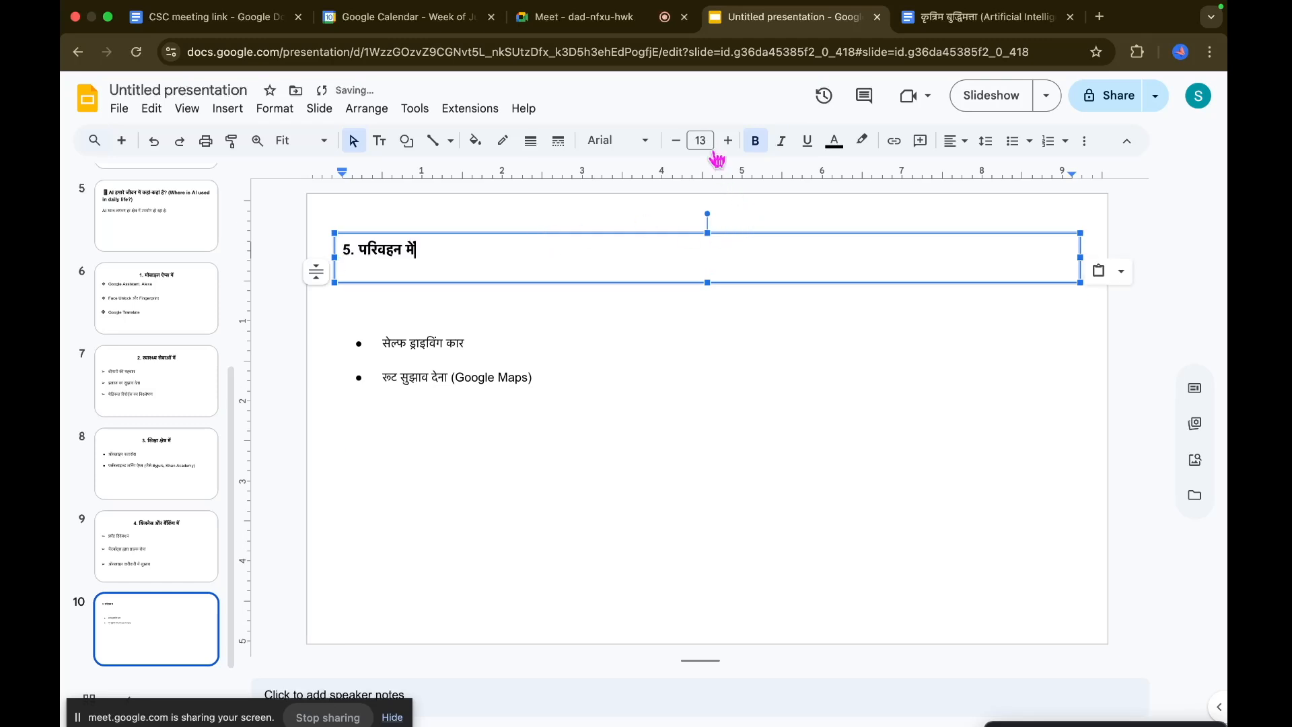
# Set the "5. परिवहन में" title to font size 30 and center it horizontally.
pyautogui.moveTo(473, 242); pyautogui.dragTo(313, 253)
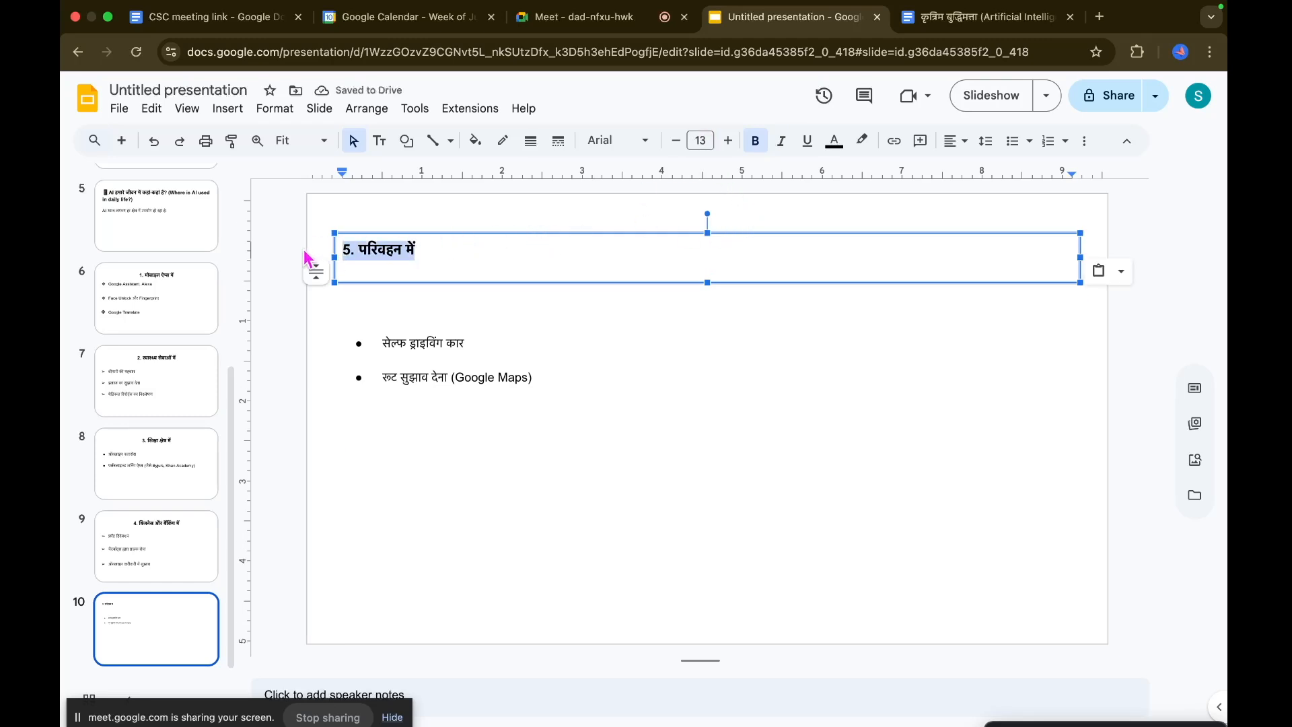
pyautogui.click(701, 134)
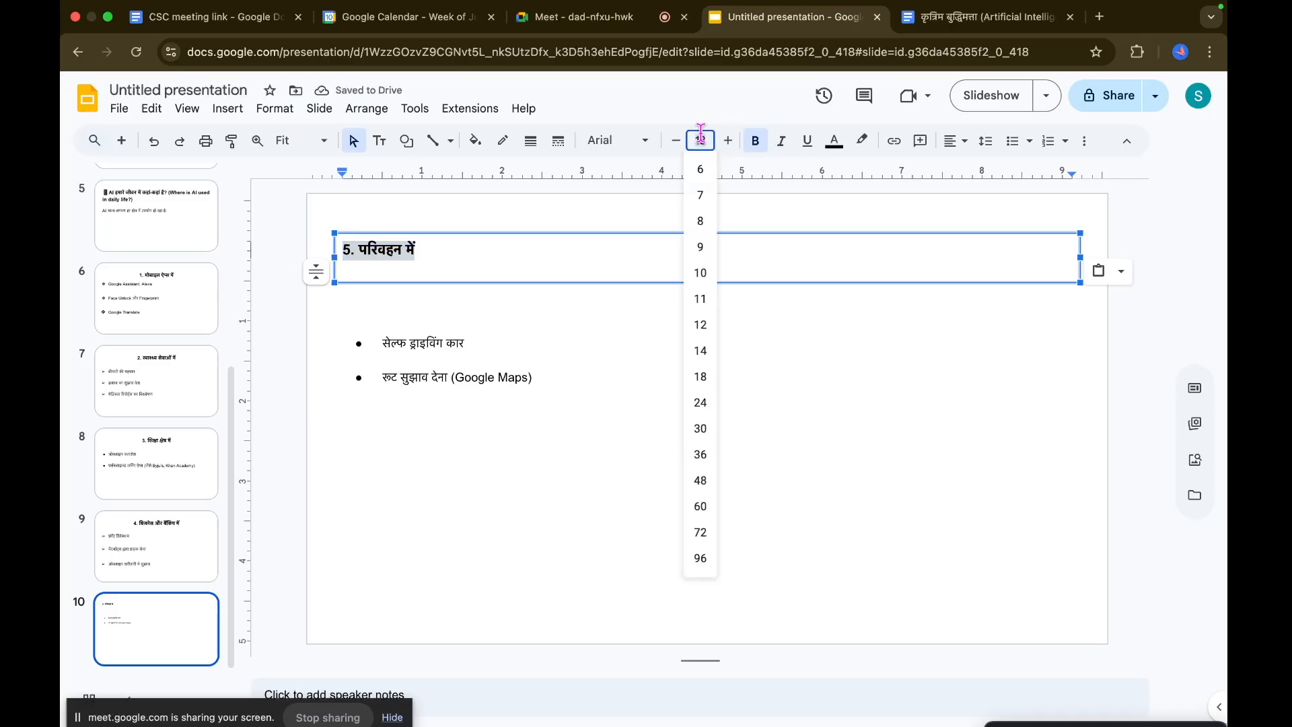
pyautogui.press('BackSpace')
pyautogui.write('30')
pyautogui.press('Return')
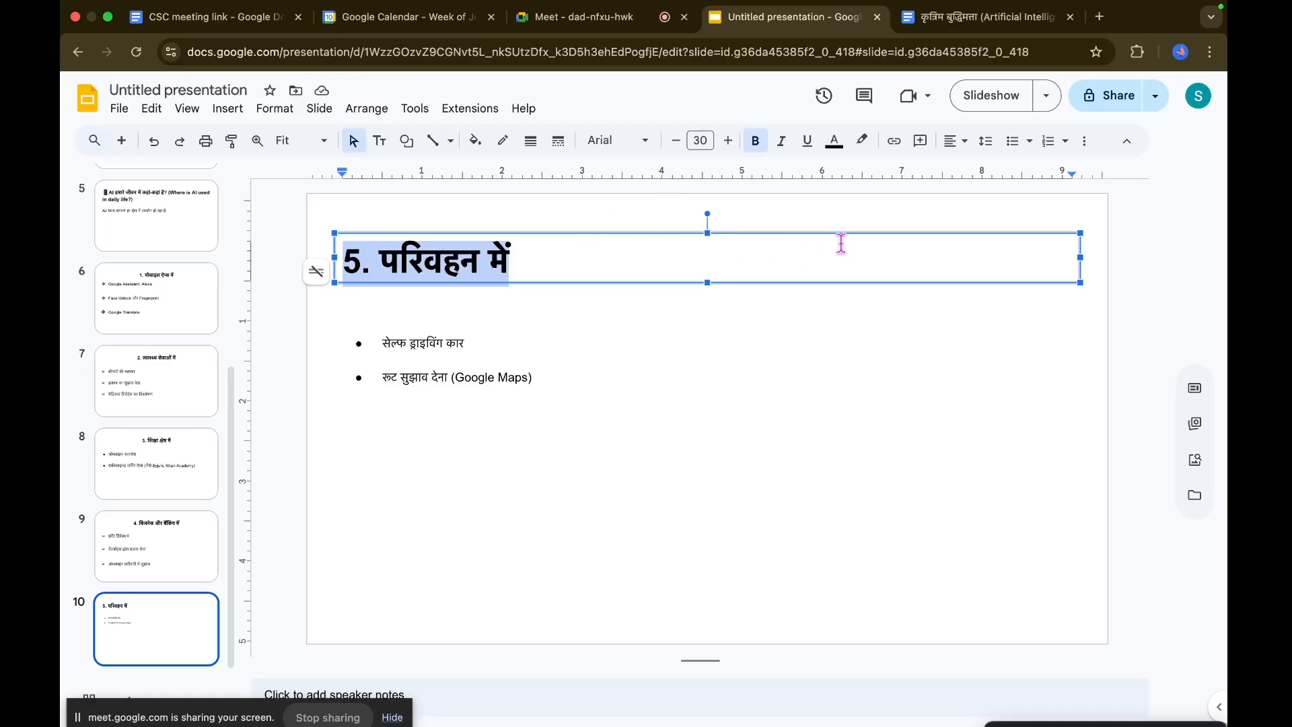
pyautogui.click(969, 151)
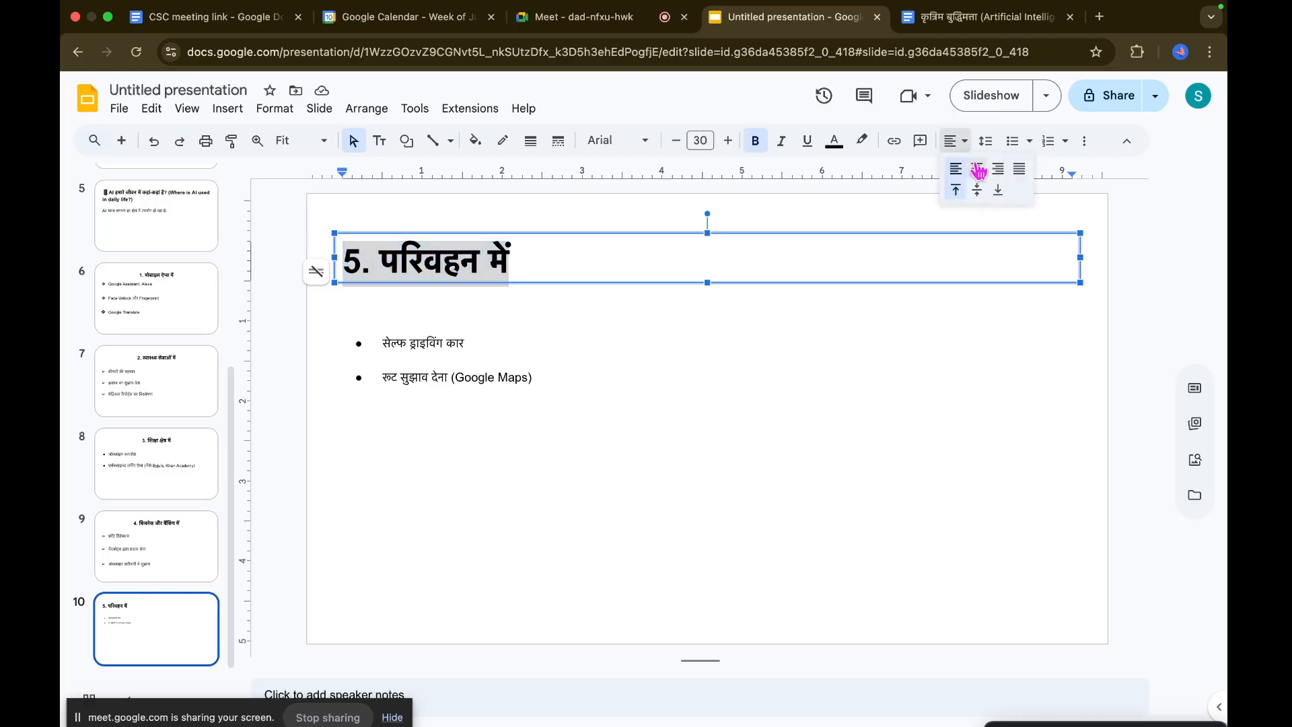
pyautogui.click(974, 168)
# Set the font size of the two bullet points on the "5. परिवहन में" slide to 25.
pyautogui.click(588, 394)
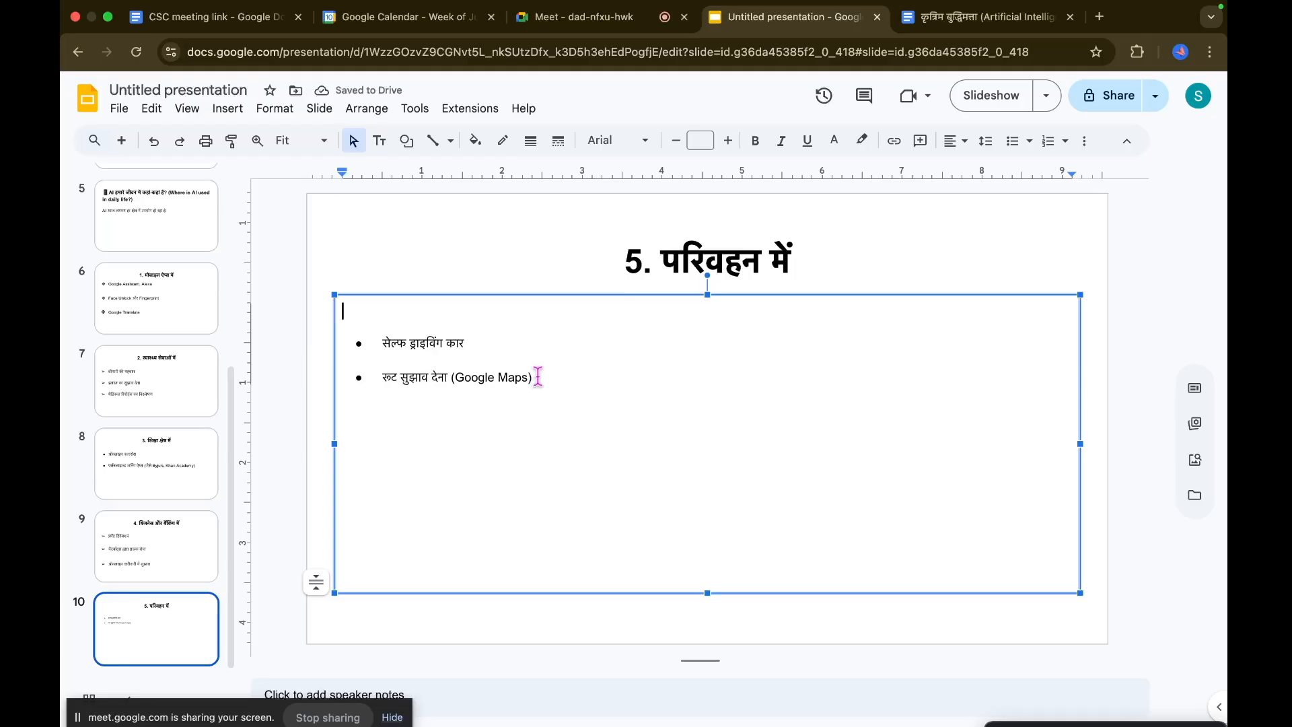
pyautogui.moveTo(538, 376); pyautogui.dragTo(381, 339)
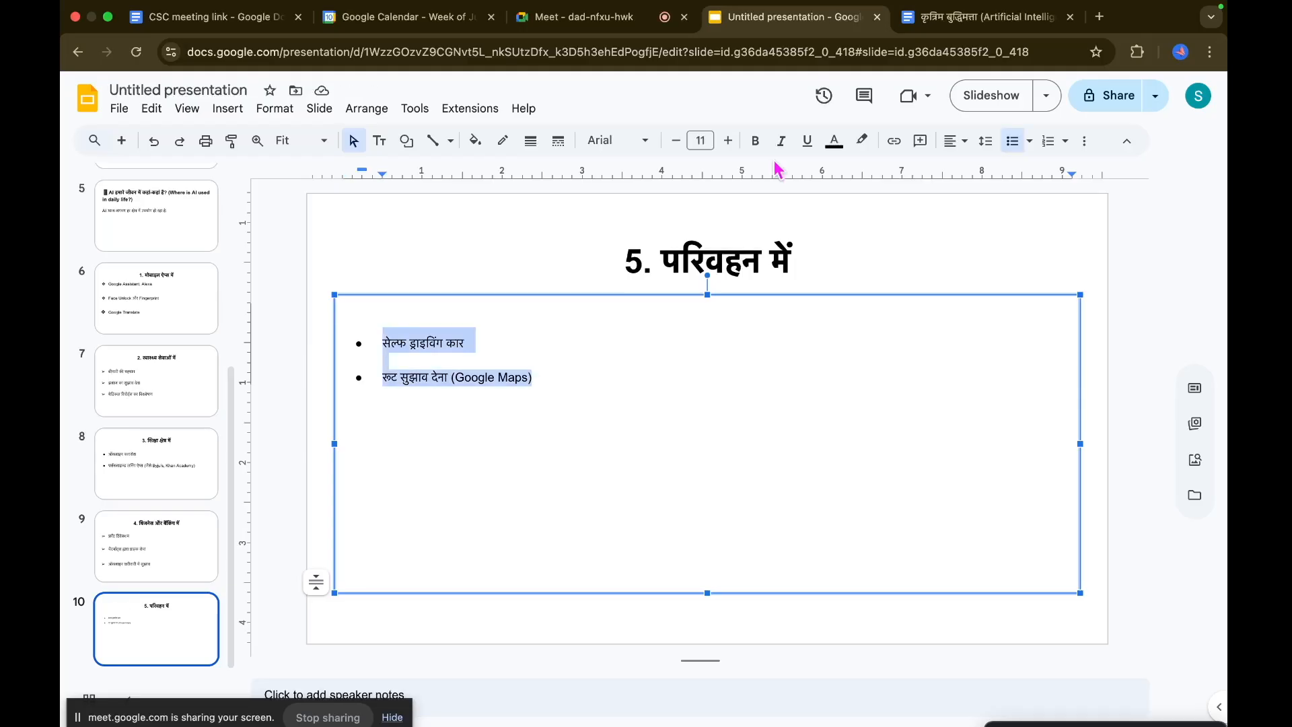
pyautogui.click(705, 139)
pyautogui.write('25')
pyautogui.press('Return')
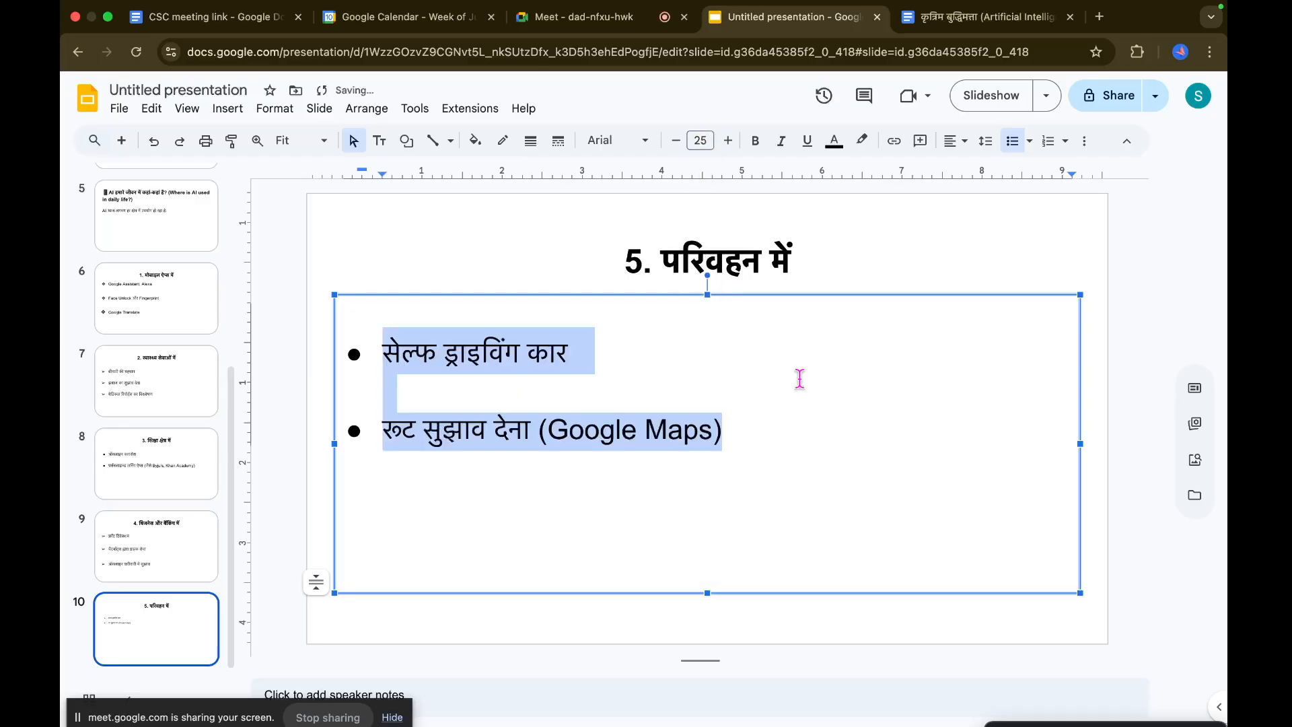
# Change the bullet markers of both points on the "5. परिवहन में" slide to the arrowhead style (➢).
pyautogui.click(779, 517)
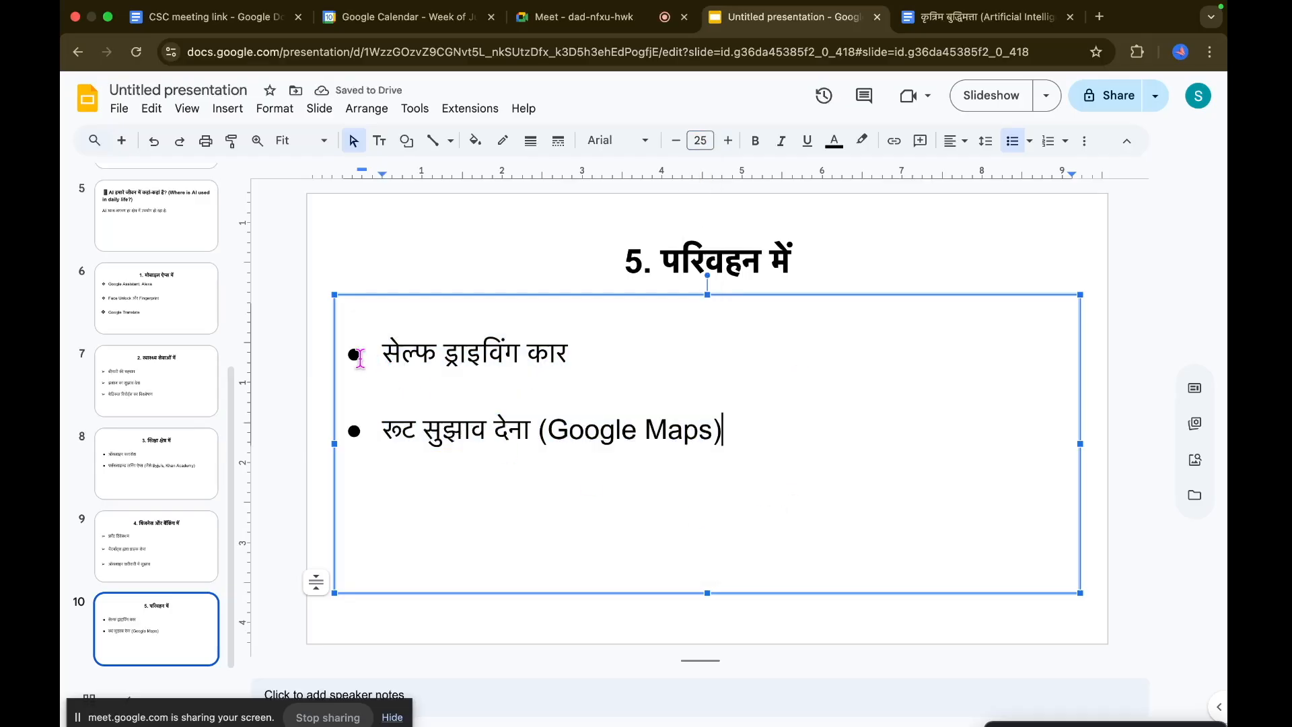
pyautogui.click(354, 353)
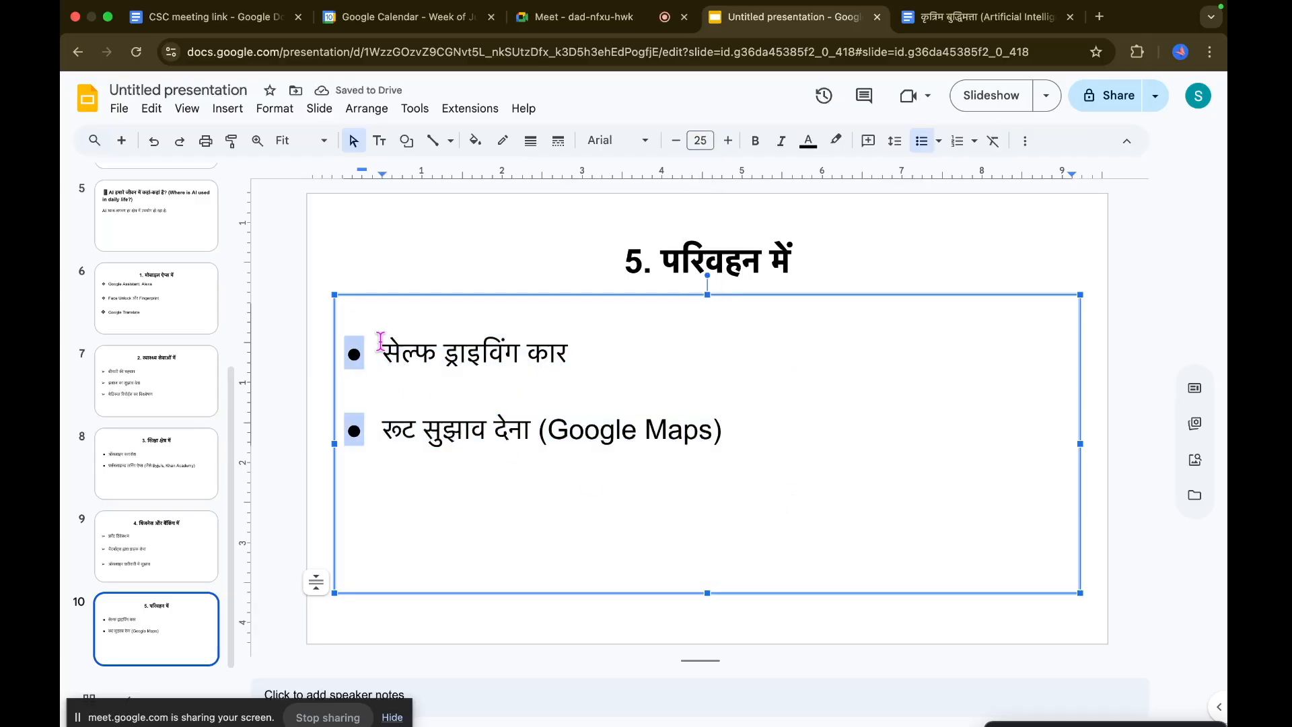
pyautogui.click(940, 144)
pyautogui.click(1104, 259)
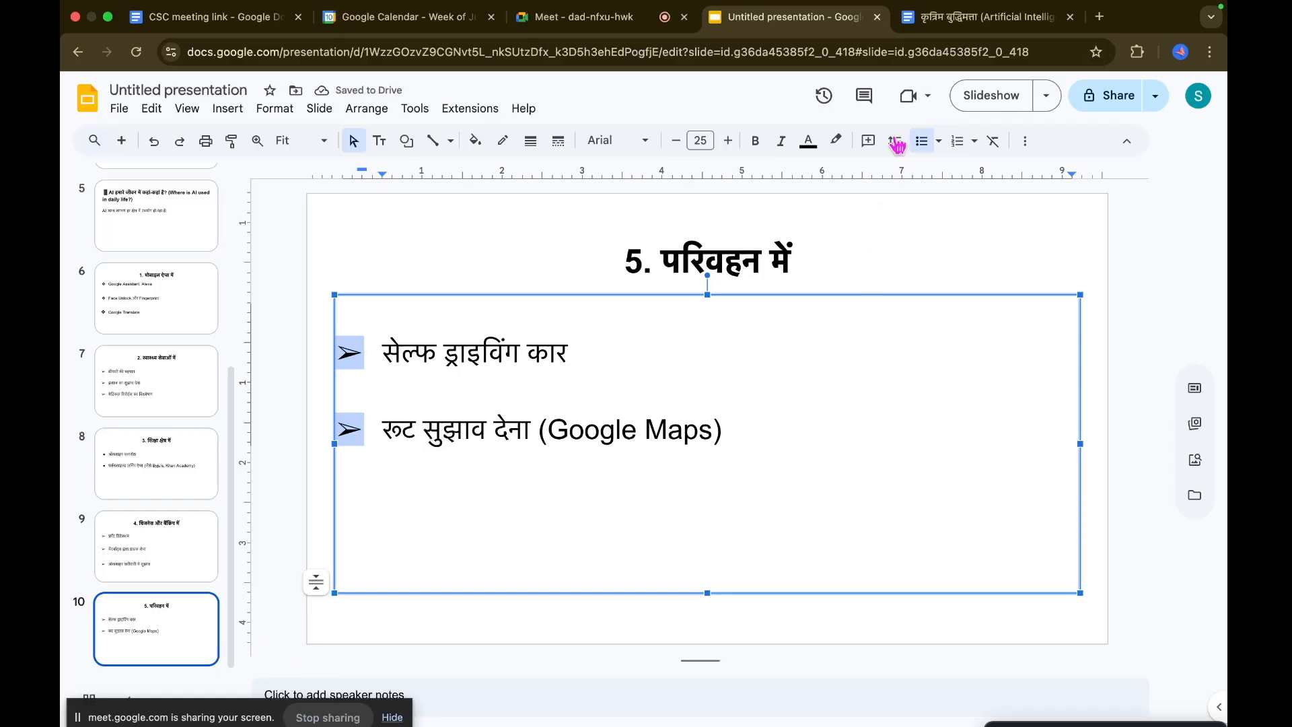
# Switch to the artificial intelligence document and copy the heading "AI के प्रकार (Types of AI)" with its factory emoji.
pyautogui.click(940, 21)
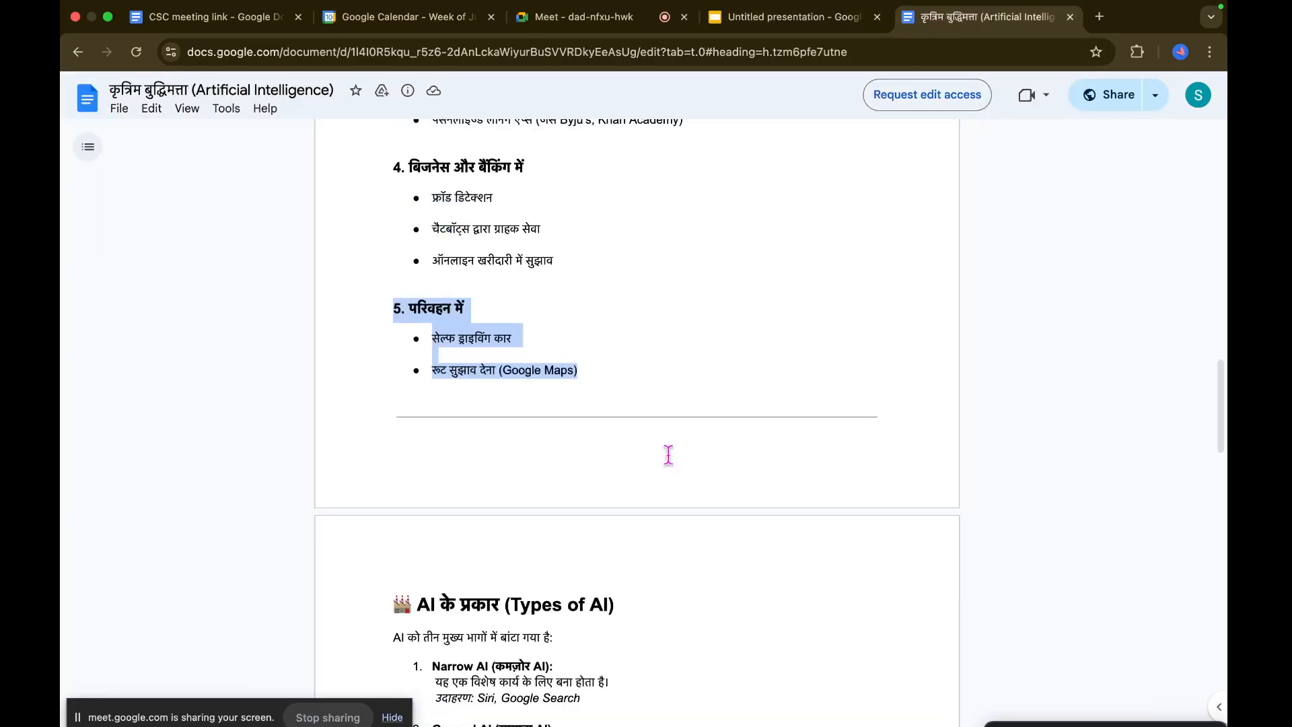
pyautogui.scroll(-3, 662, 456)
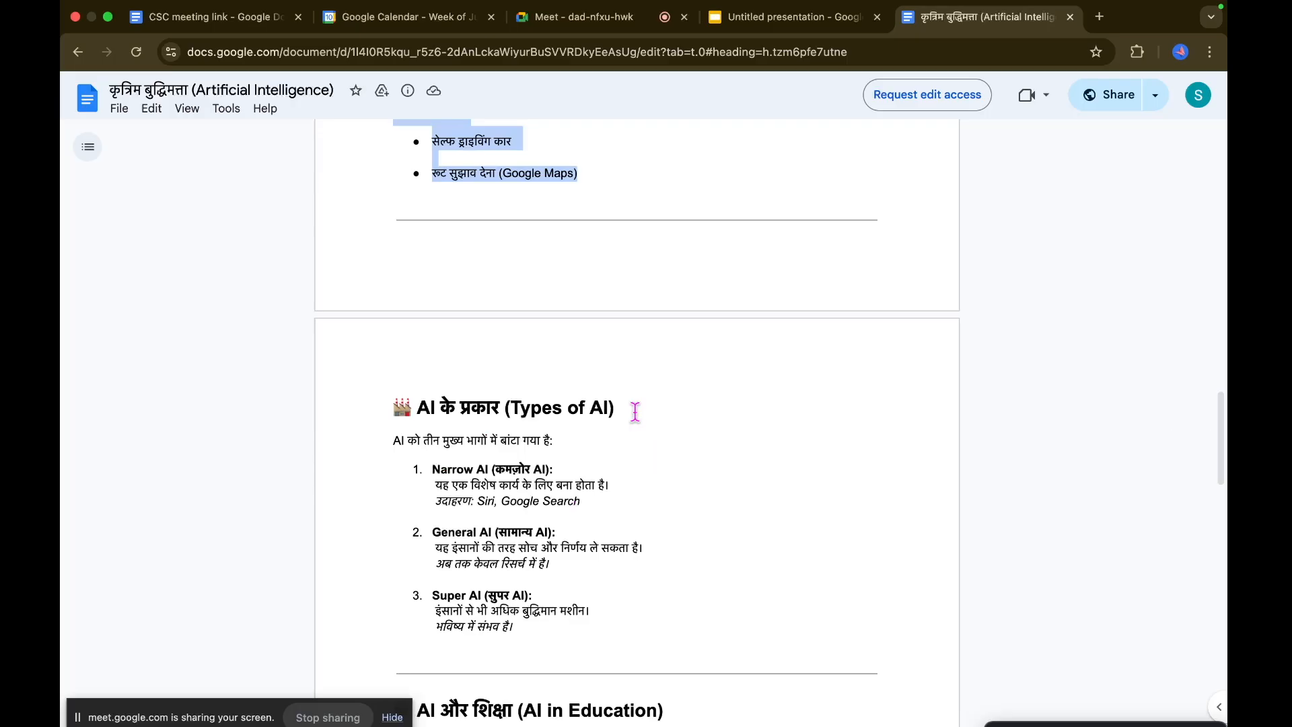
pyautogui.moveTo(635, 412); pyautogui.dragTo(352, 409)
pyautogui.press('super+c')
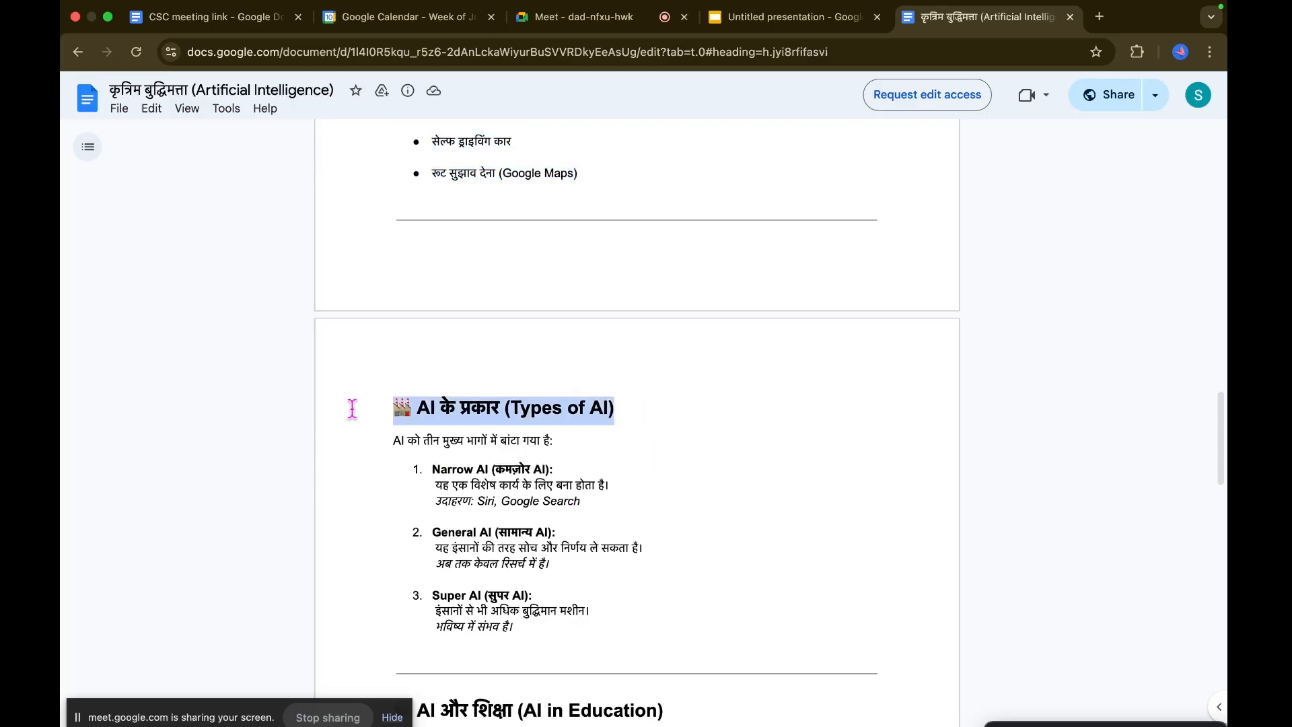
# Return to the presentation, add a new slide after slide 10, and paste the copied heading into its title placeholder.
pyautogui.click(784, 16)
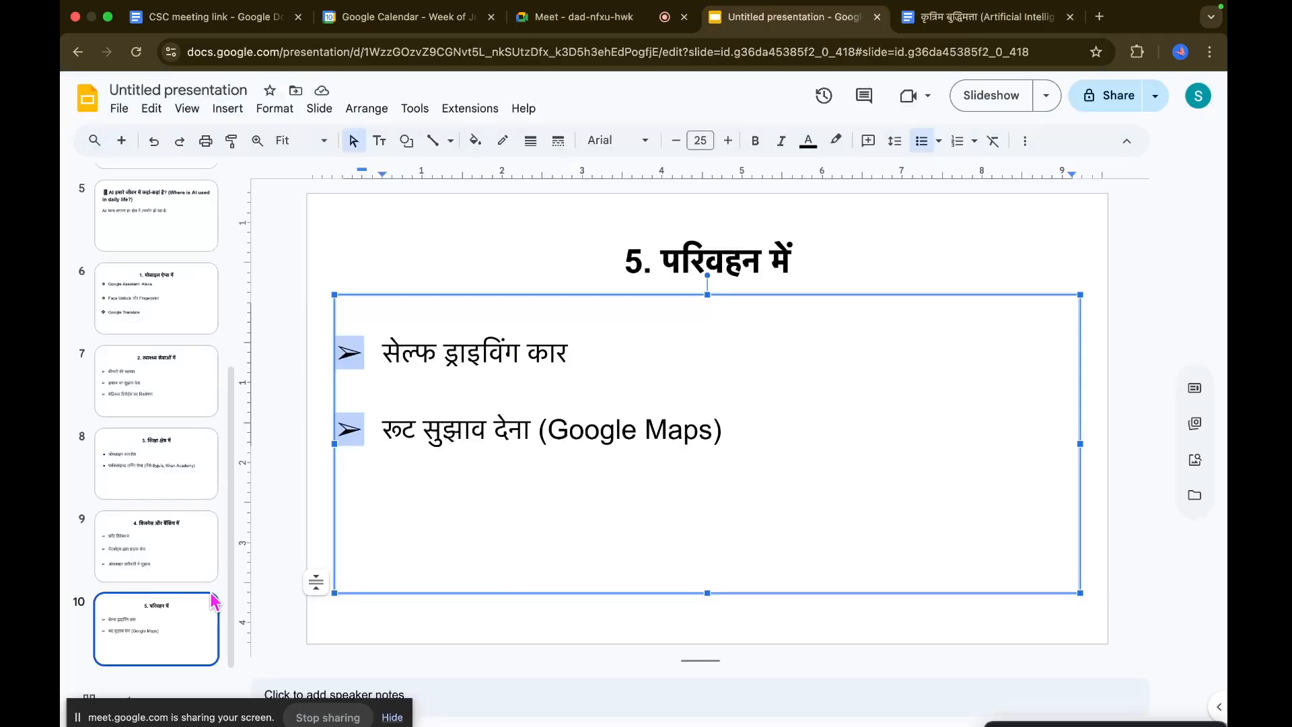
pyautogui.hotkey('ctrl', 'm')
pyautogui.click(469, 257)
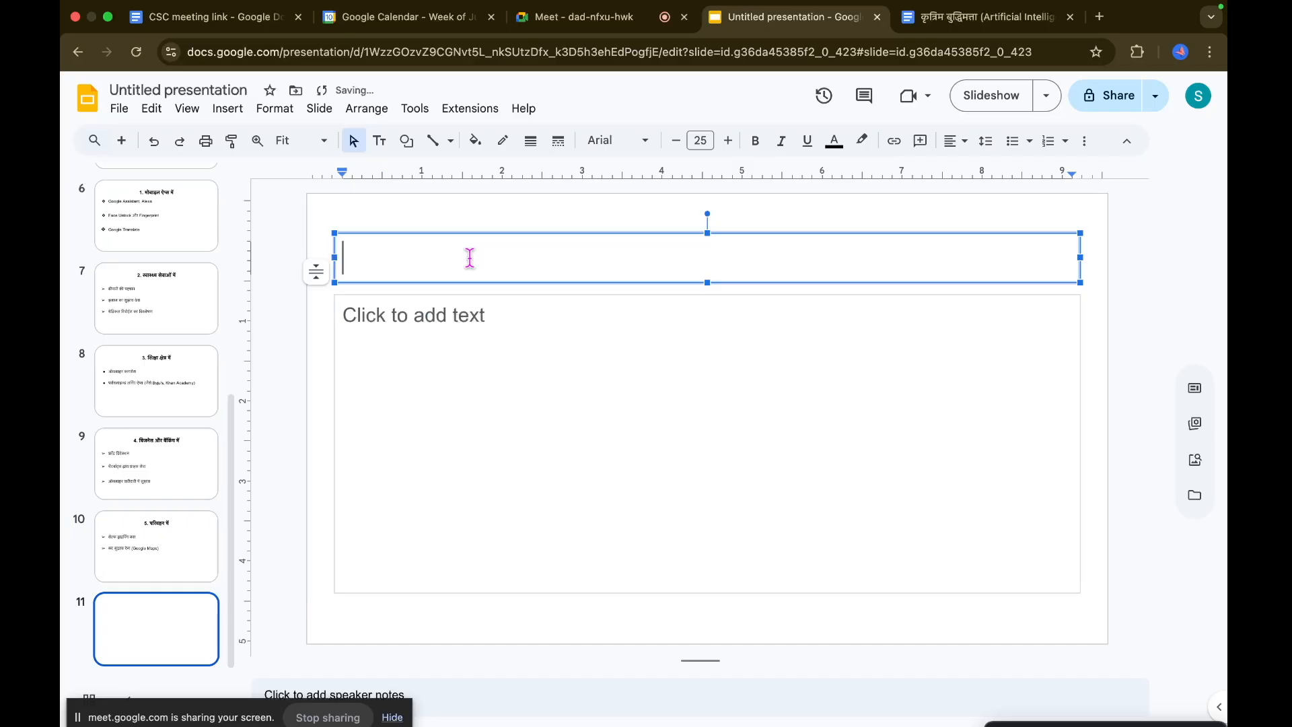
pyautogui.press('super+v')
# Set the "AI के प्रकार (Types of AI)" title to font size 30 and center it horizontally.
pyautogui.press('super+a')
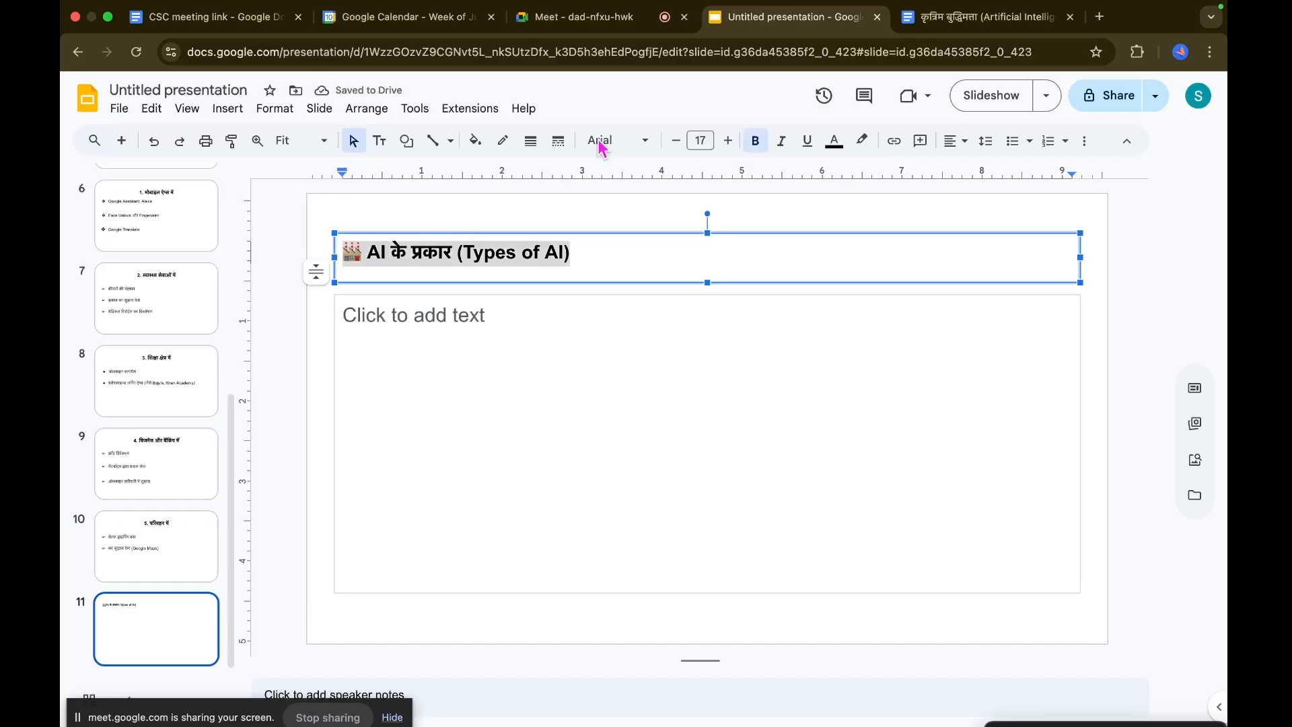
pyautogui.click(702, 140)
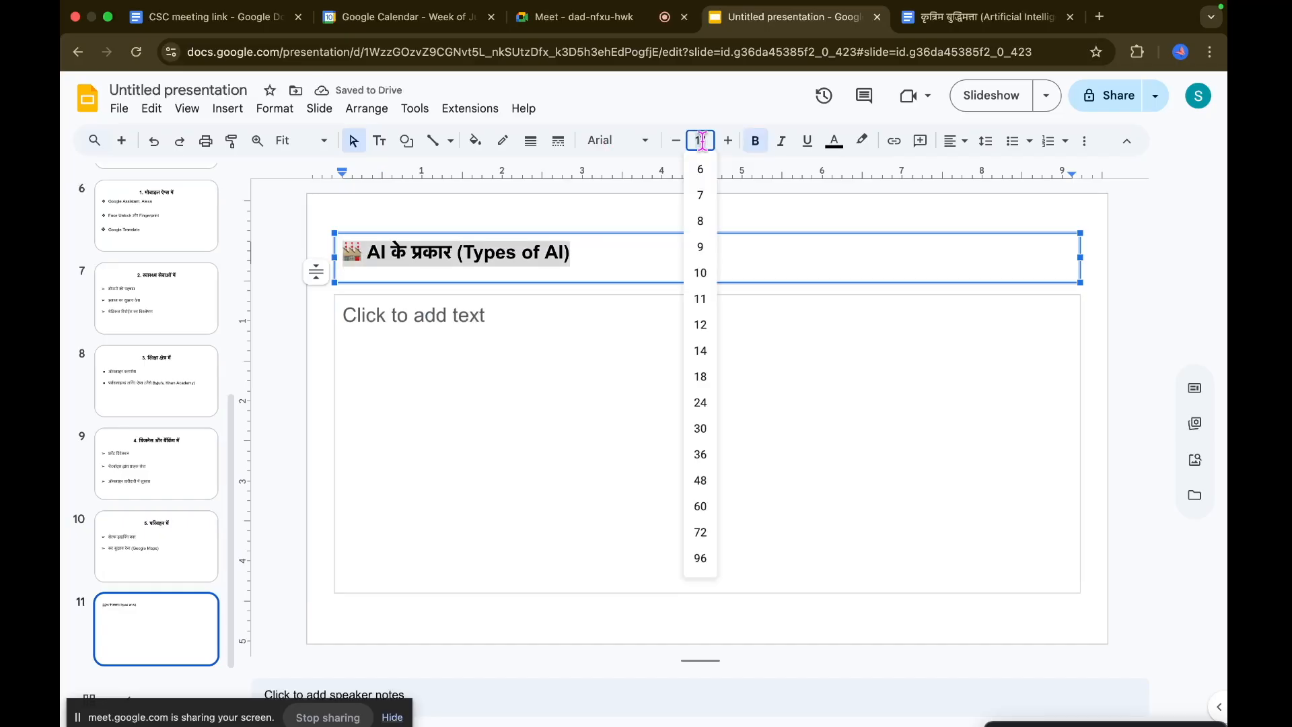
pyautogui.write('30')
pyautogui.press('Return')
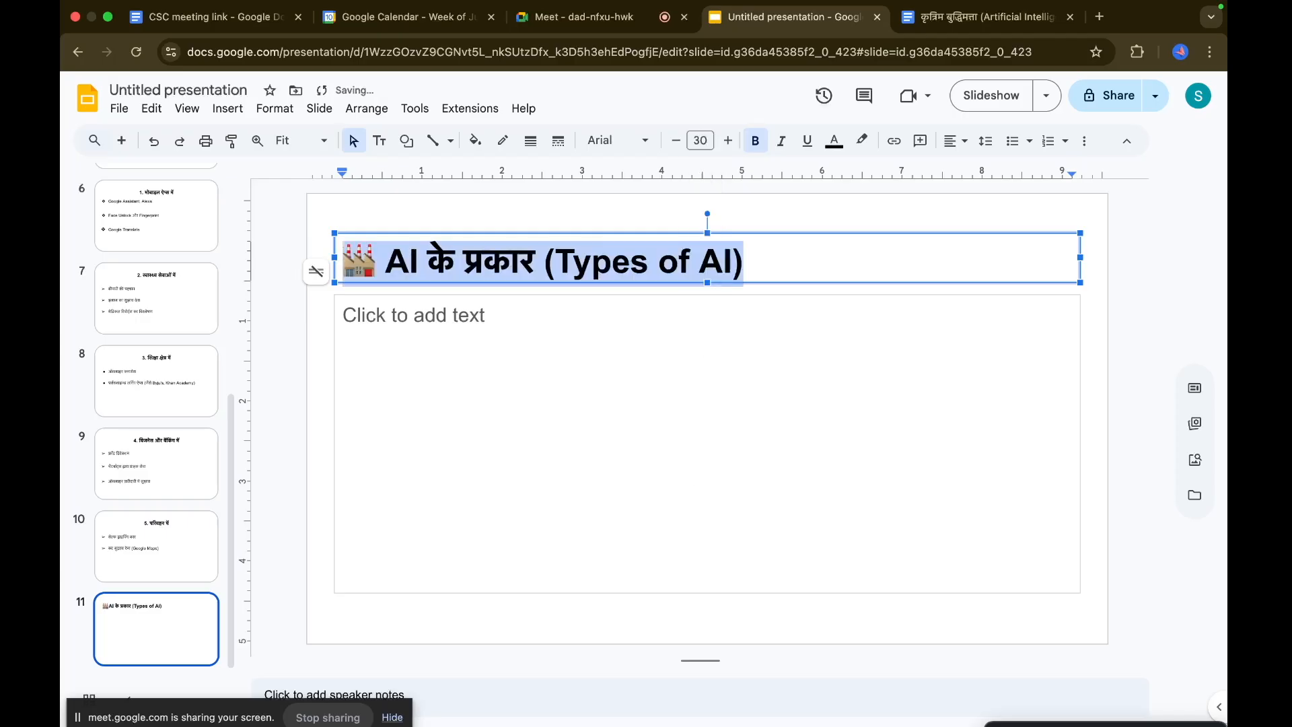
pyautogui.press('super+shift+e')
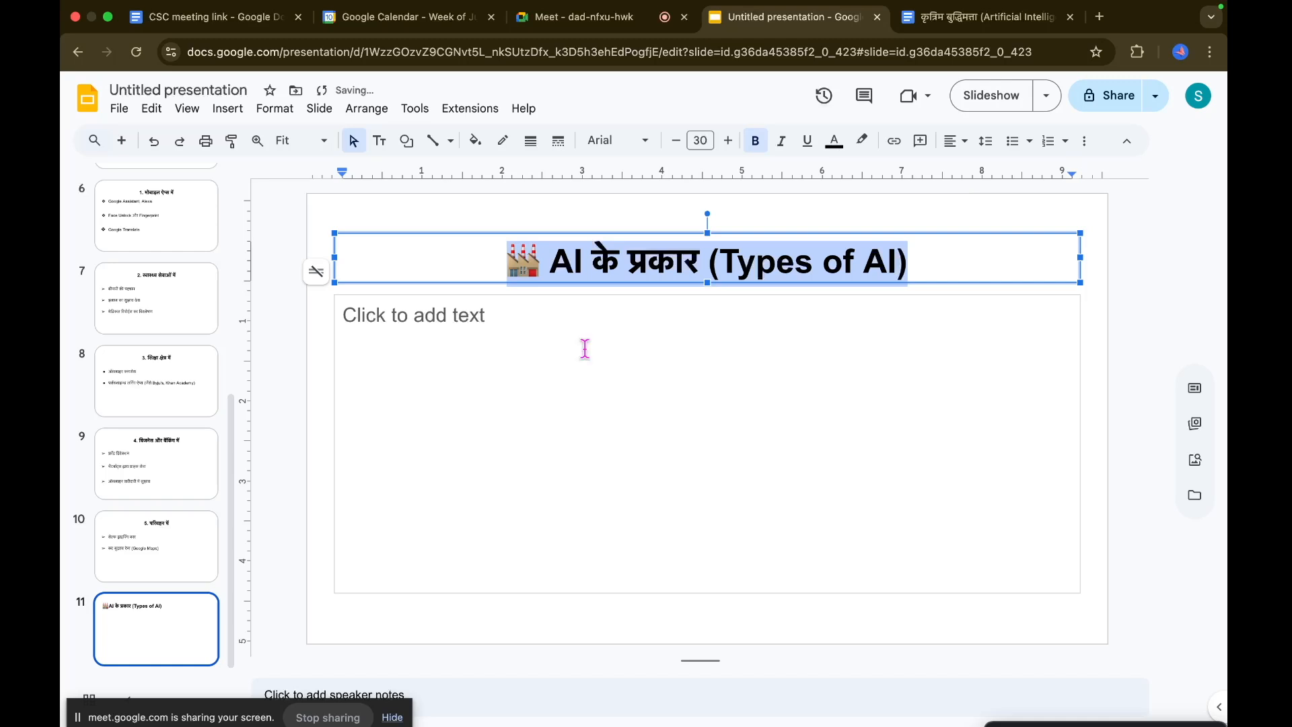
# In the document, copy the introductory line "AI को तीन मुख्य भागों में बांटा गया है:" below the Types of AI heading.
pyautogui.hotkey('ctrl', 'Tab')
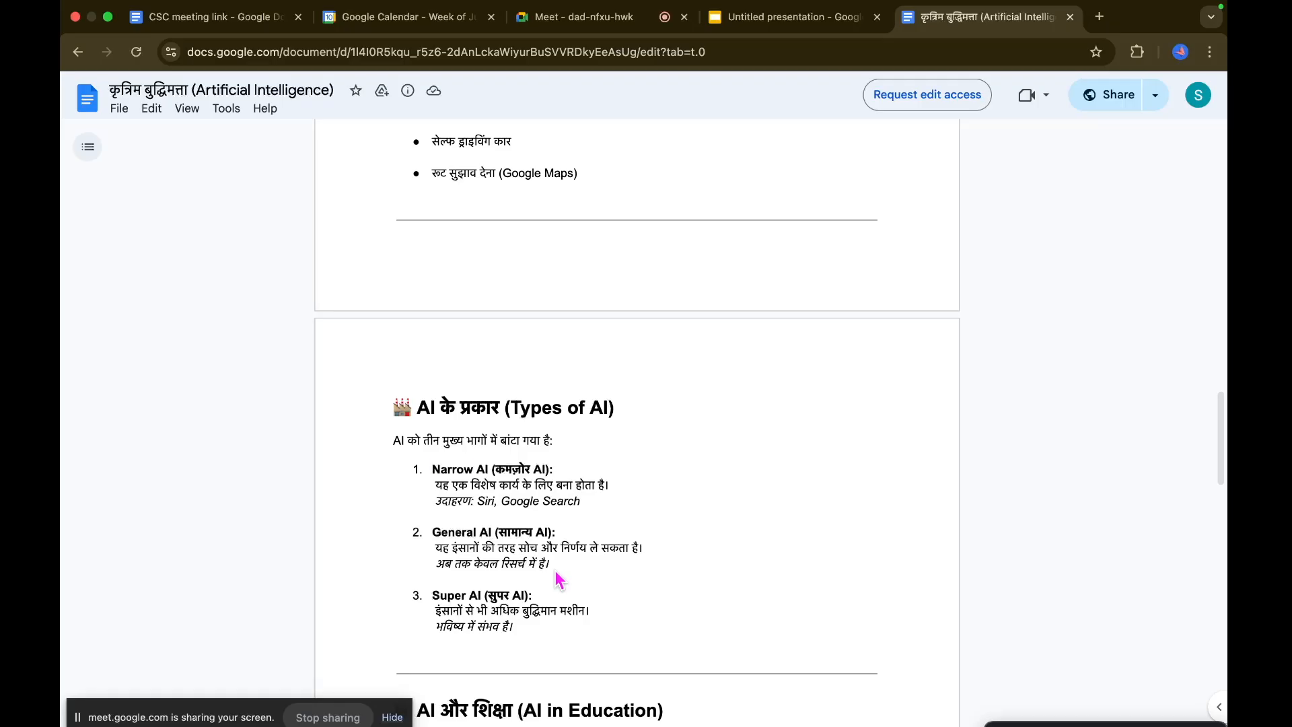
pyautogui.doubleClick(410, 467)
pyautogui.doubleClick(395, 441)
pyautogui.hotkey('shift', 'Right')
pyautogui.hotkey('shift', 'Right')
pyautogui.hotkey('shift', 'Right')
pyautogui.hotkey('shift', 'Right')
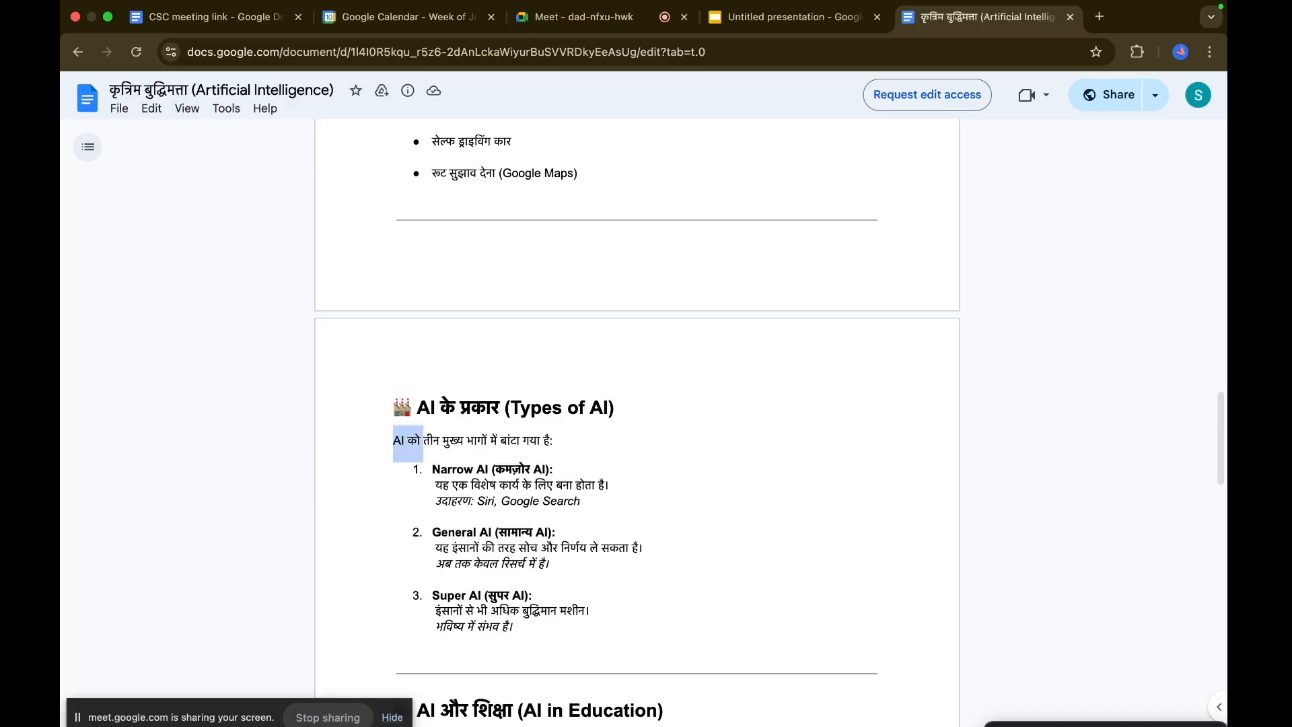
pyautogui.hotkey('shift', 'Down')
pyautogui.press('super+c')
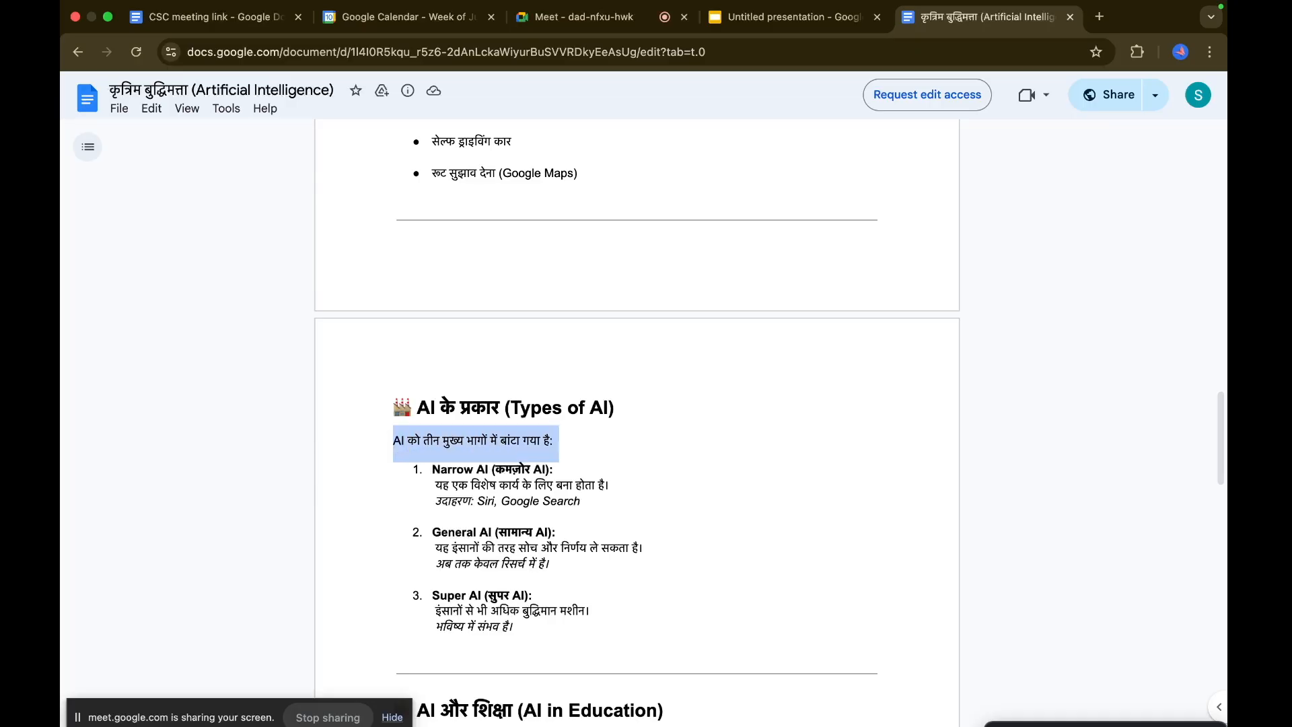
# Back in the presentation, paste the copied line into the body of slide 11 and set its font size to 25.
pyautogui.click(821, 27)
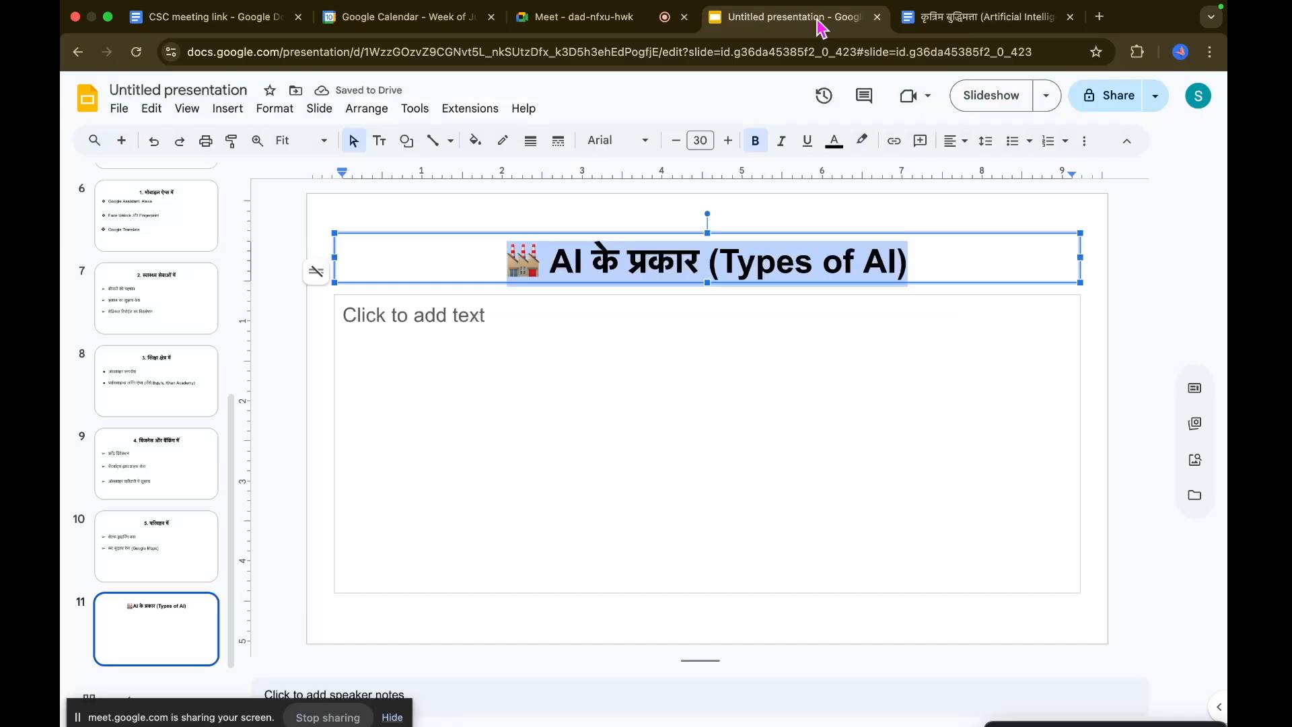
pyautogui.click(491, 316)
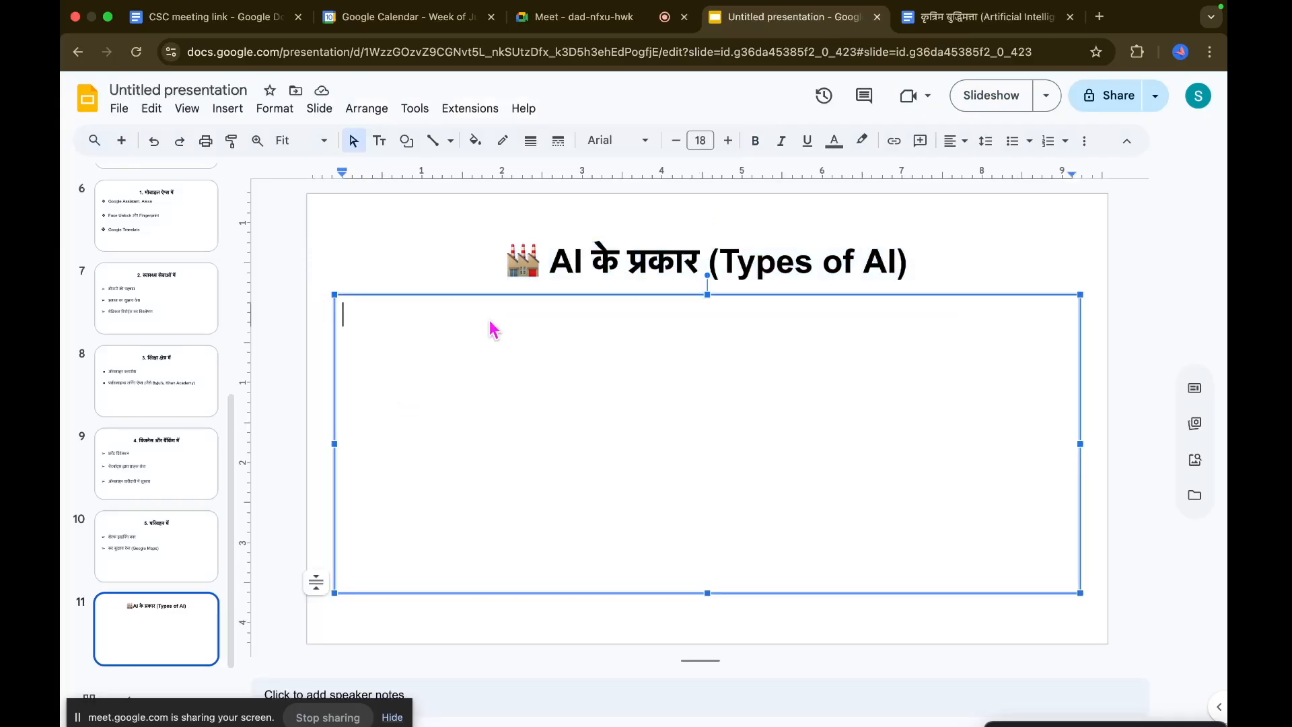
pyautogui.press('super+v')
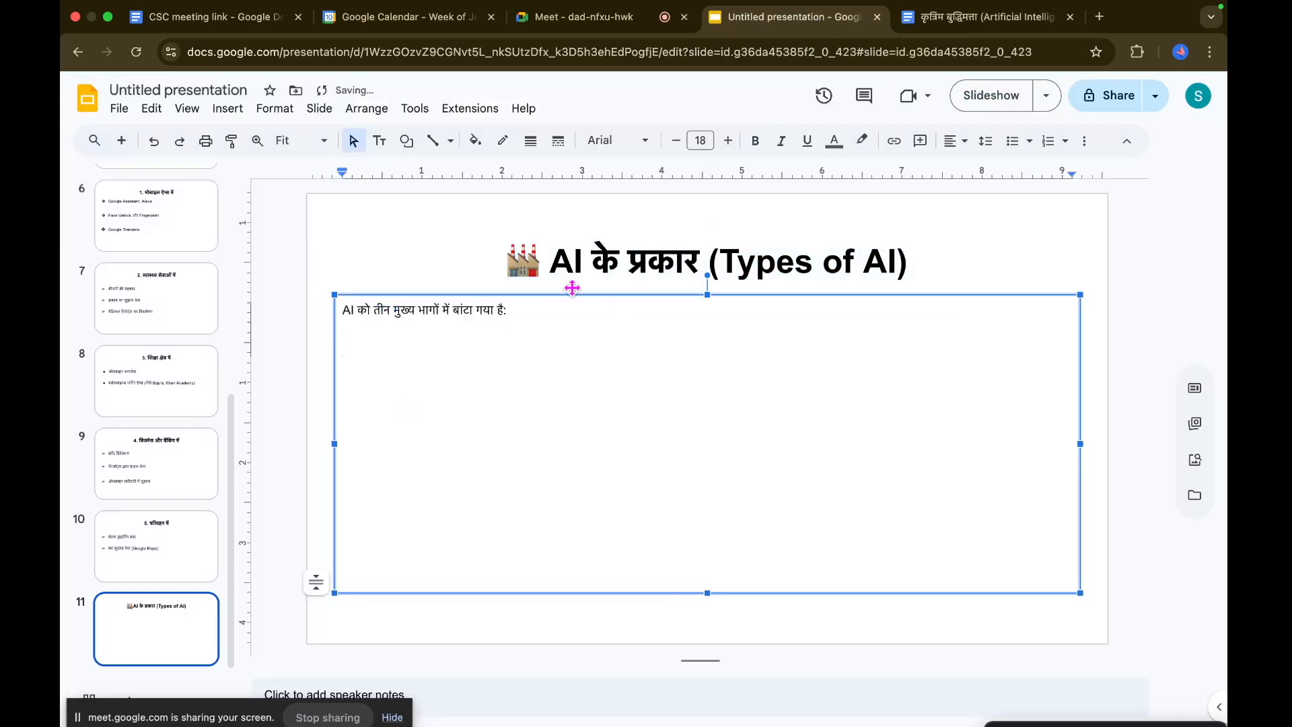
pyautogui.moveTo(507, 312); pyautogui.dragTo(342, 314)
pyautogui.click(700, 142)
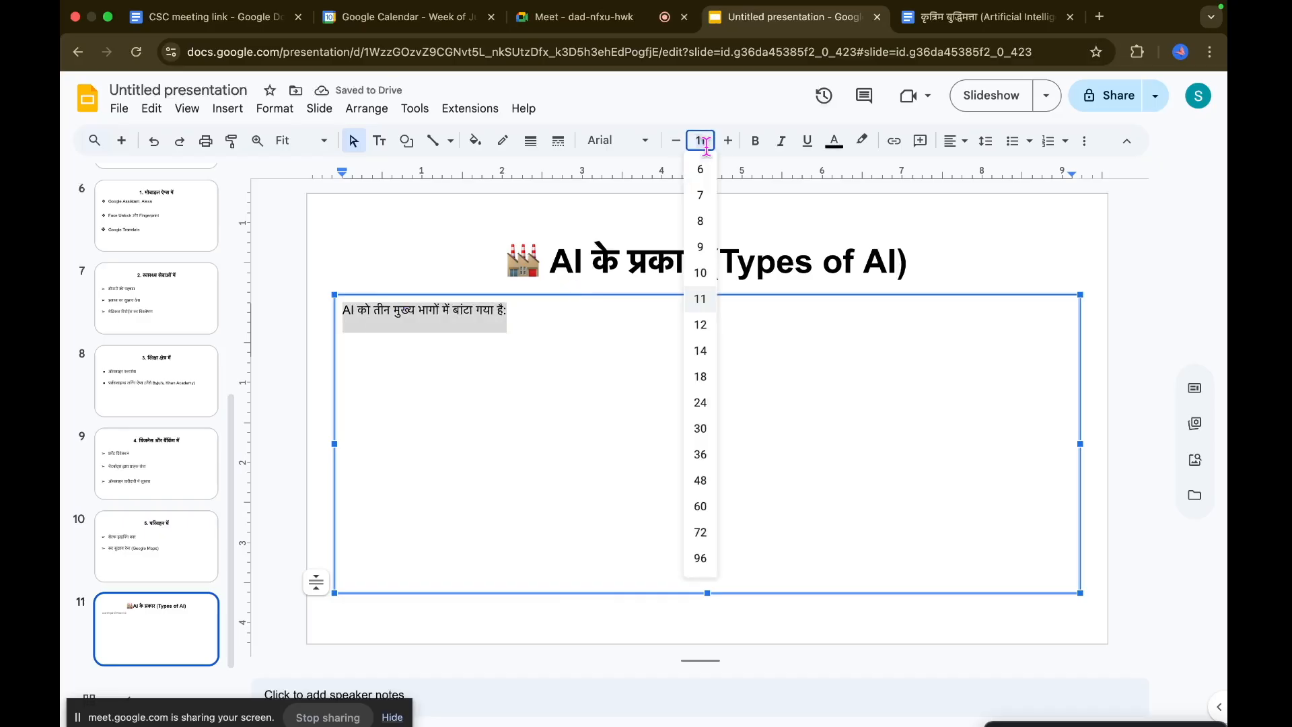
pyautogui.write('25')
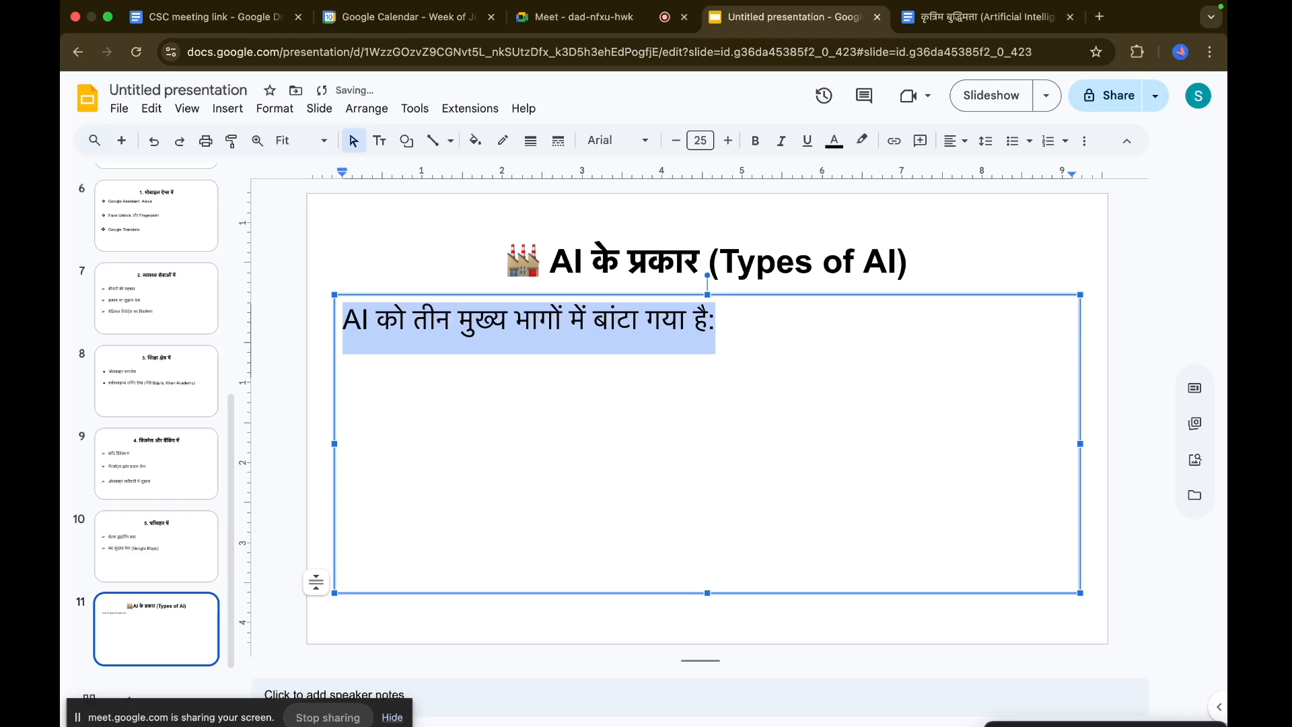
# Lower the top edge of slide 11's body text box slightly to leave a gap below the title.
pyautogui.click(708, 295)
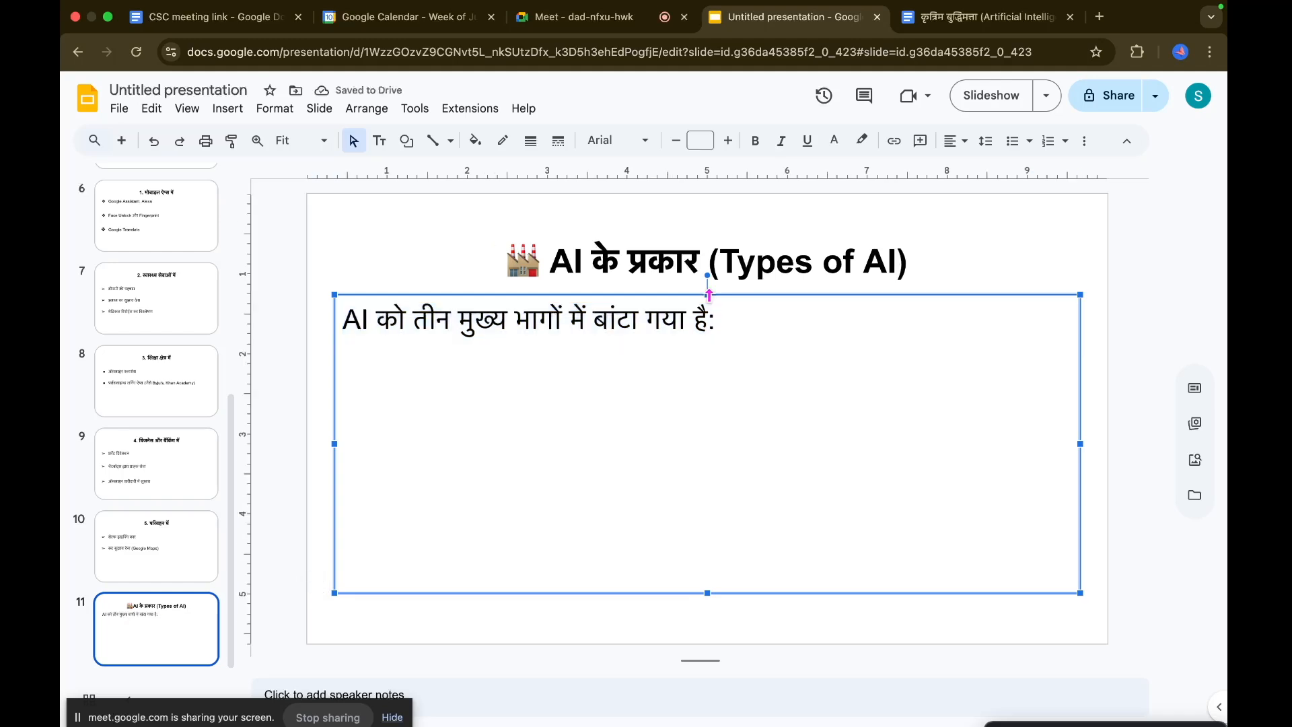
pyautogui.moveTo(708, 294); pyautogui.dragTo(715, 390)
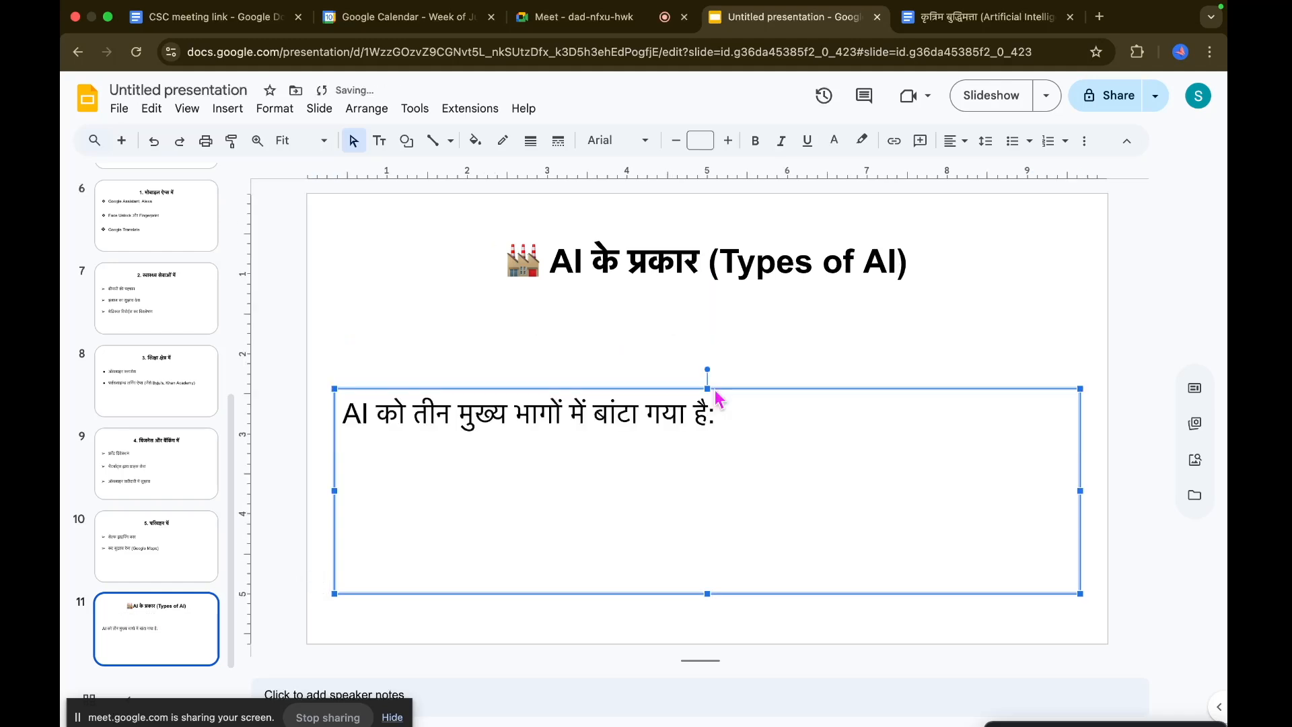
pyautogui.moveTo(714, 390); pyautogui.dragTo(706, 332)
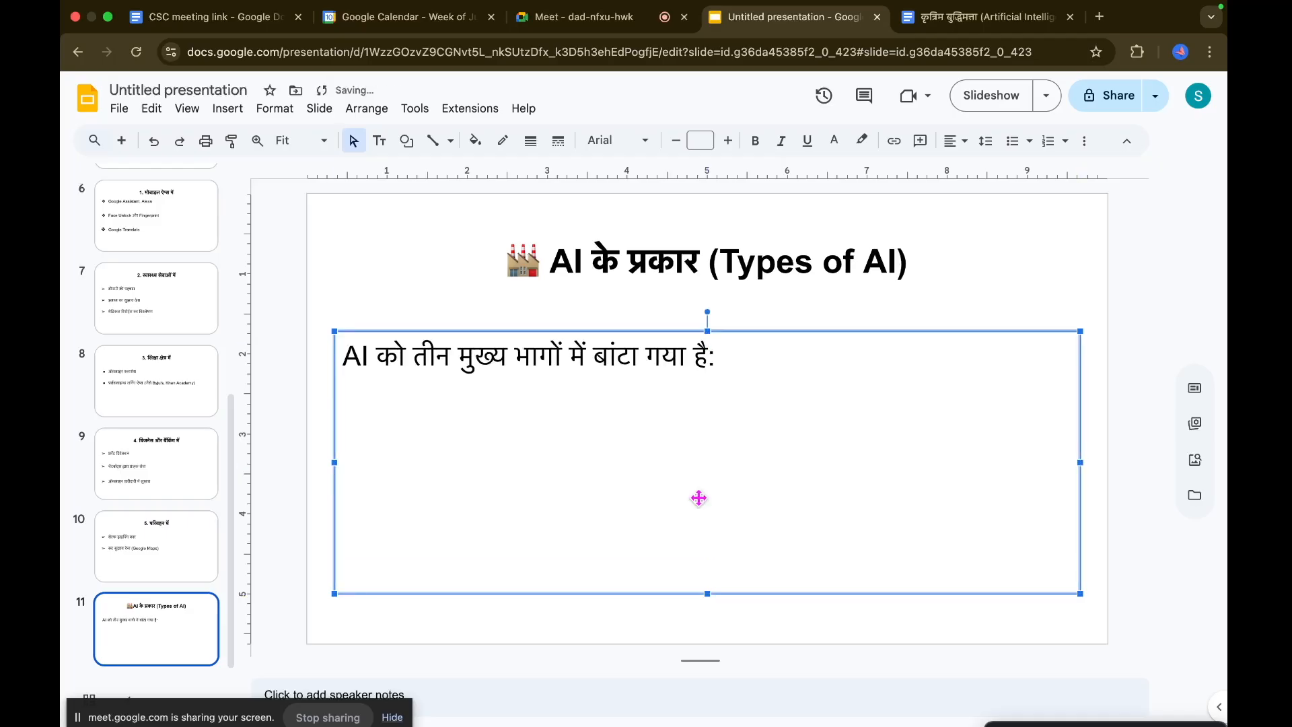